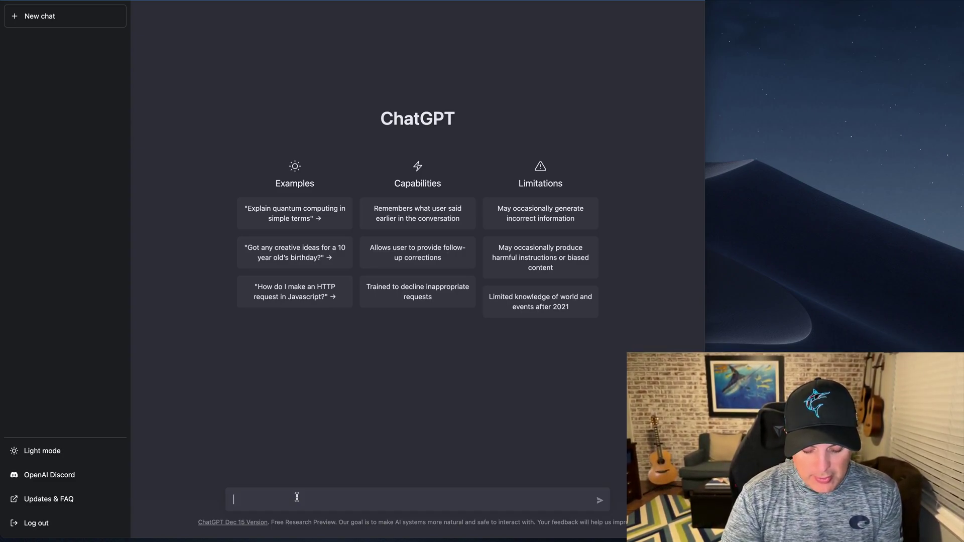
Step: Begin the chat prompt with "I want to build a digital coffee business which would include an app"
{"action": "type", "text": "I"}
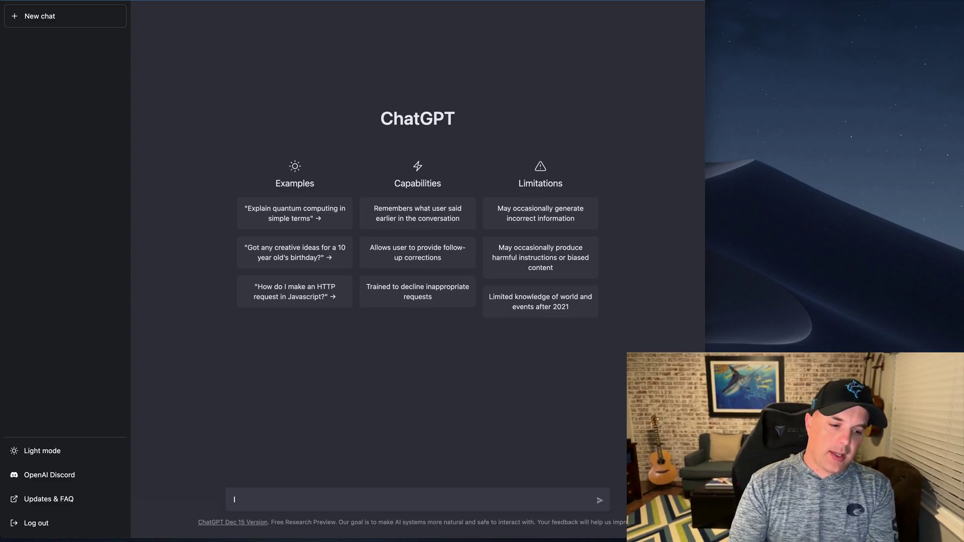
{"action": "type", "text": " want to build a coffee"}
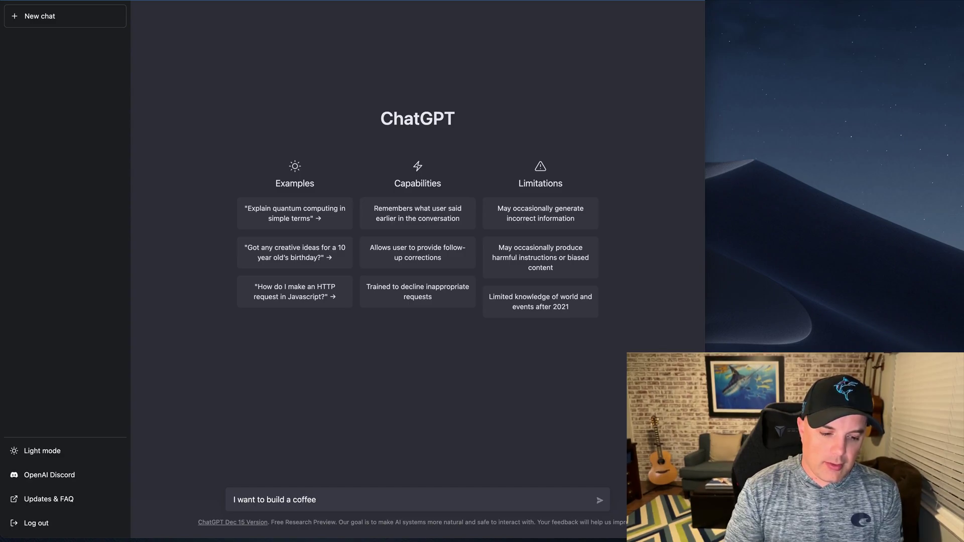
{"action": "key", "text": "alt+shift+Left"}
{"action": "type", "text": "digital coffee"}
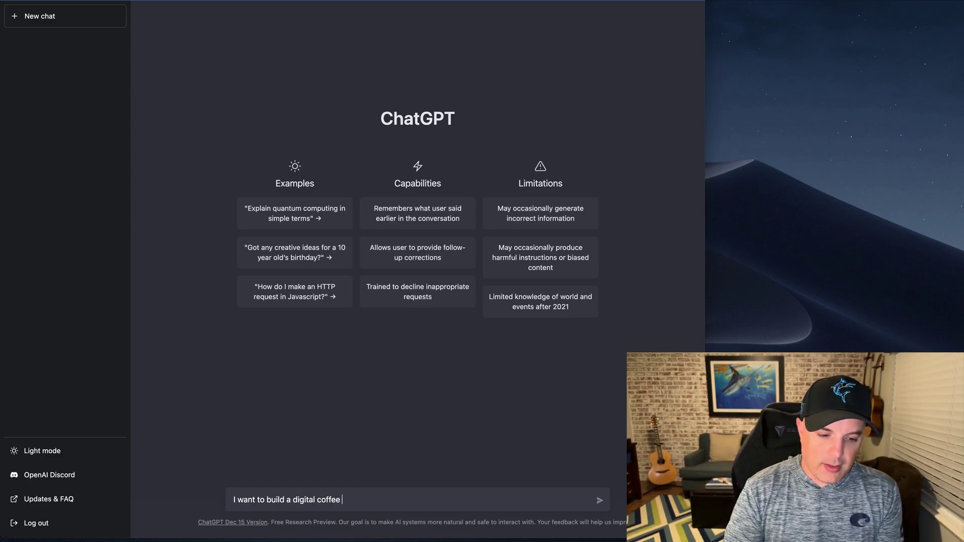
{"action": "type", "text": " business"}
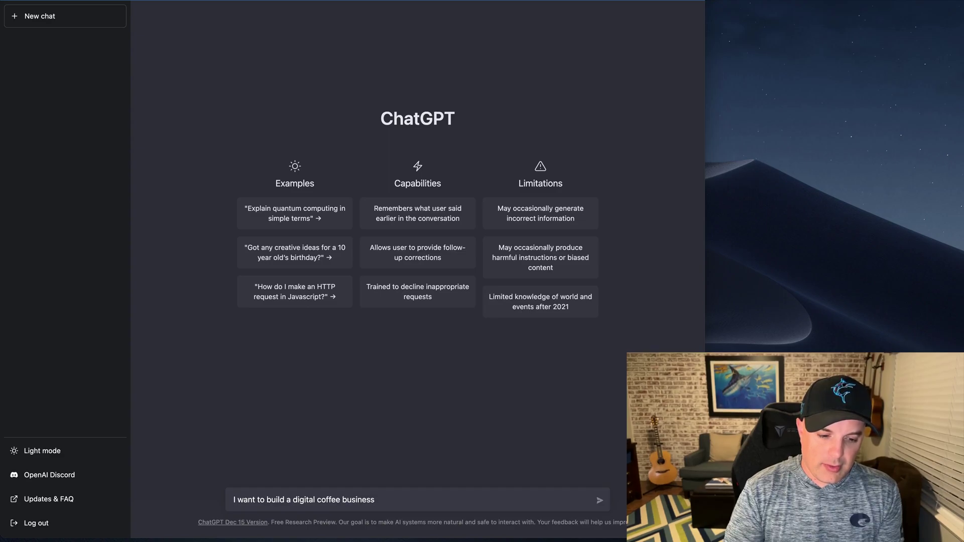
{"action": "type", "text": " which would include an app, web"}
{"action": "key", "text": "BackSpace"}
{"action": "key", "text": "BackSpace"}
{"action": "key", "text": "BackSpace"}
{"action": "key", "text": "BackSpace"}
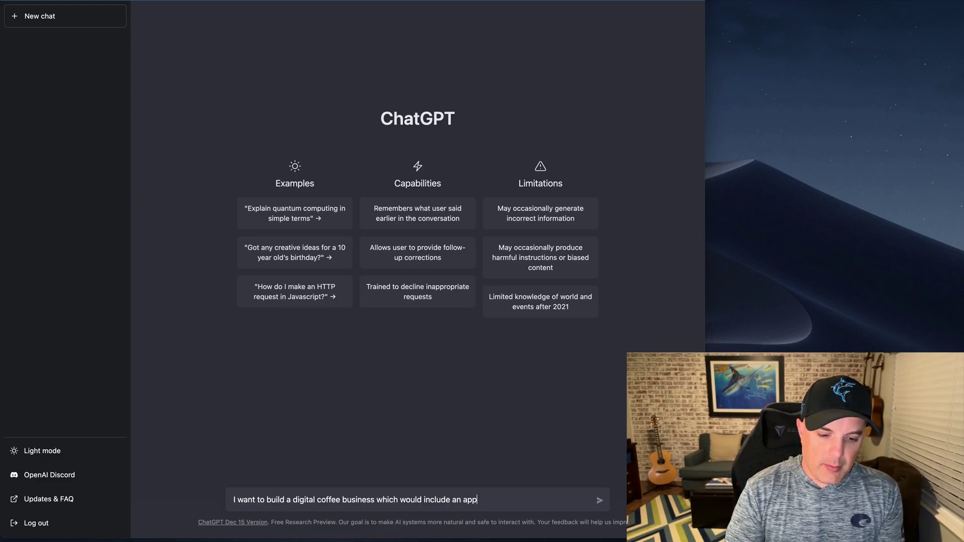
Step: Complete the opening sentence with "for consumers and for coffee shops and the coffee market." and leave a blank line after it
{"action": "type", "text": "that"}
{"action": "key", "text": "BackSpace"}
{"action": "key", "text": "BackSpace"}
{"action": "key", "text": "BackSpace"}
{"action": "key", "text": "BackSpace"}
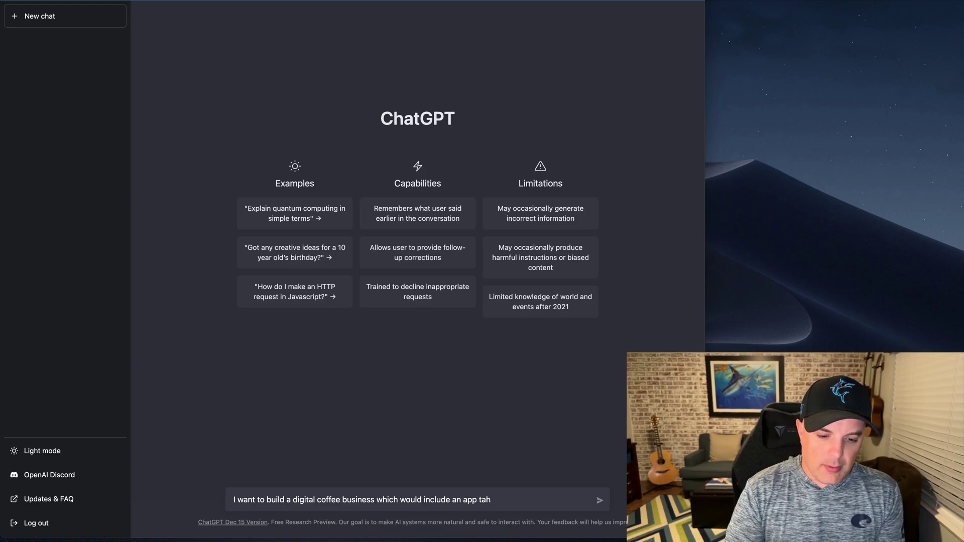
{"action": "type", "text": "for consumers "}
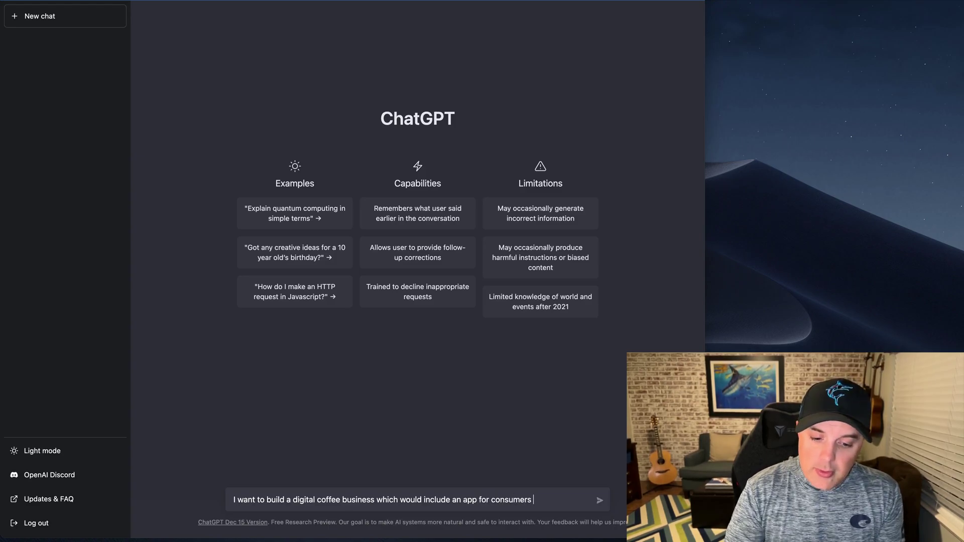
{"action": "type", "text": "and for coffee s"}
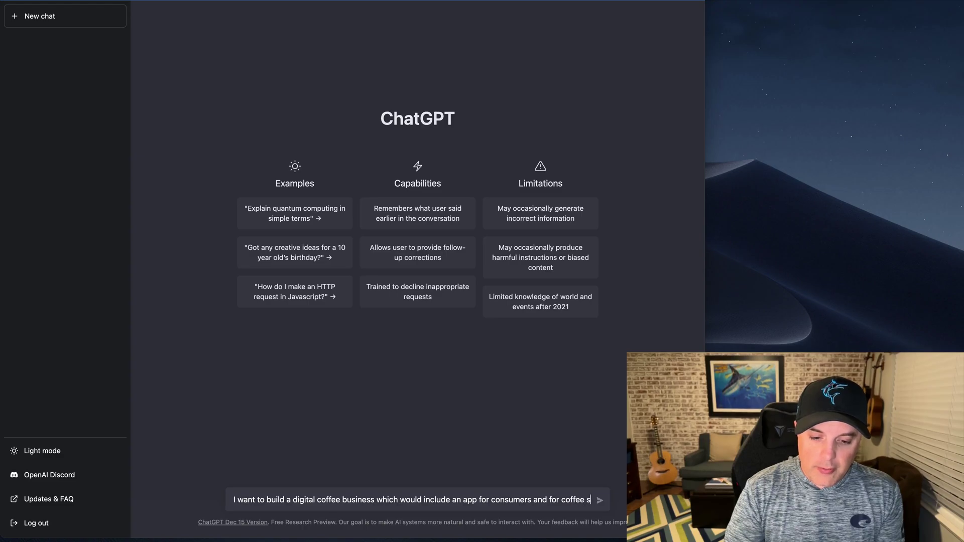
{"action": "type", "text": "hops and the coffee "}
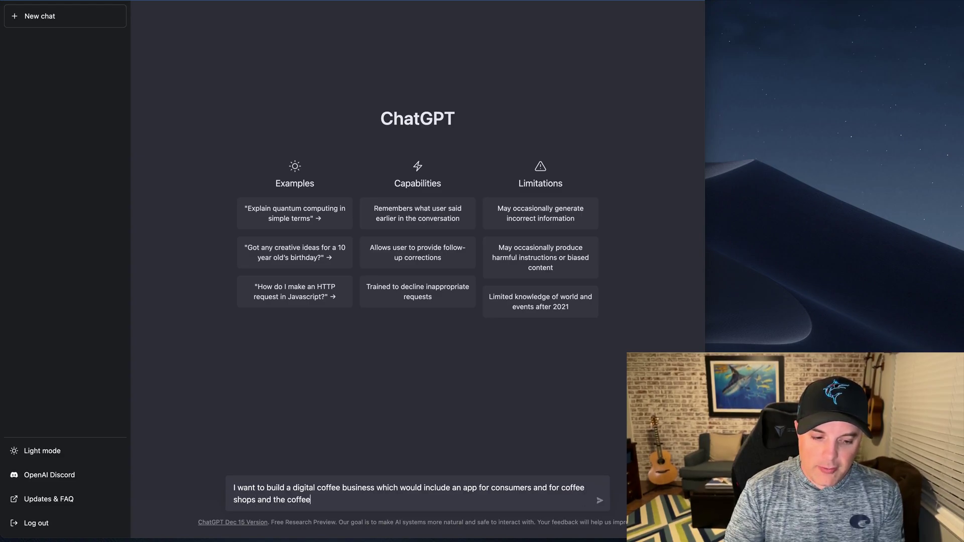
{"action": "type", "text": "market"}
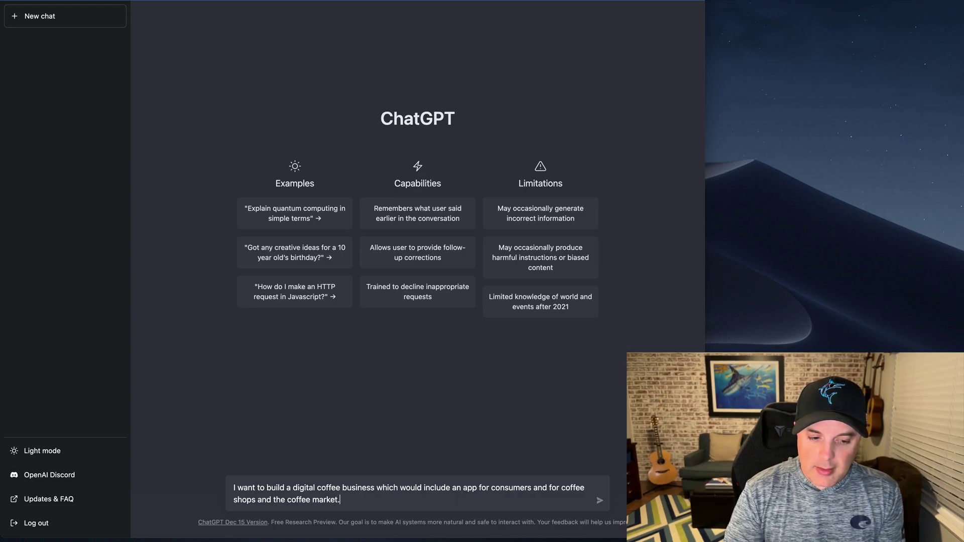
{"action": "type", "text": "."}
{"action": "key", "text": "shift+Return"}
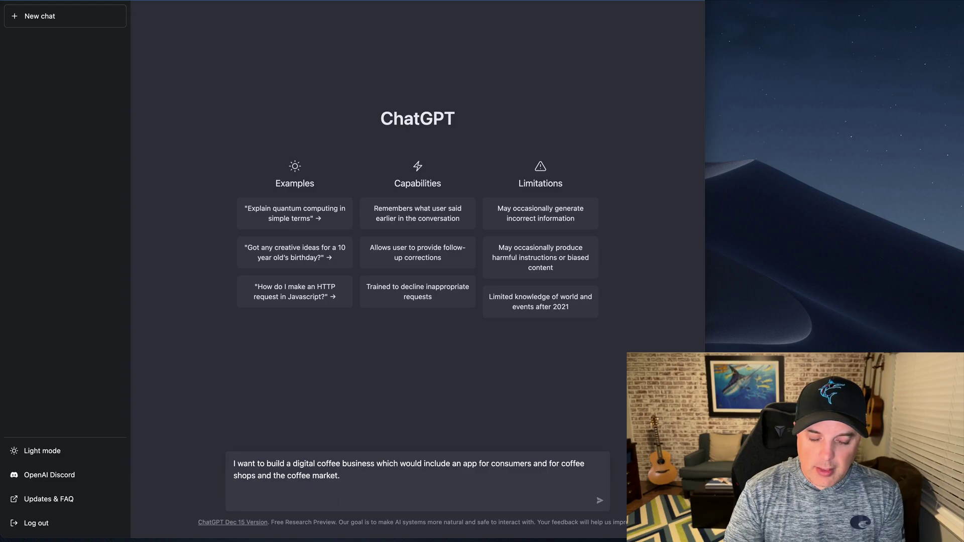
Step: Add the paragraph "First I need to understand the global coffee market in general." followed by a blank line
{"action": "type", "text": "First"}
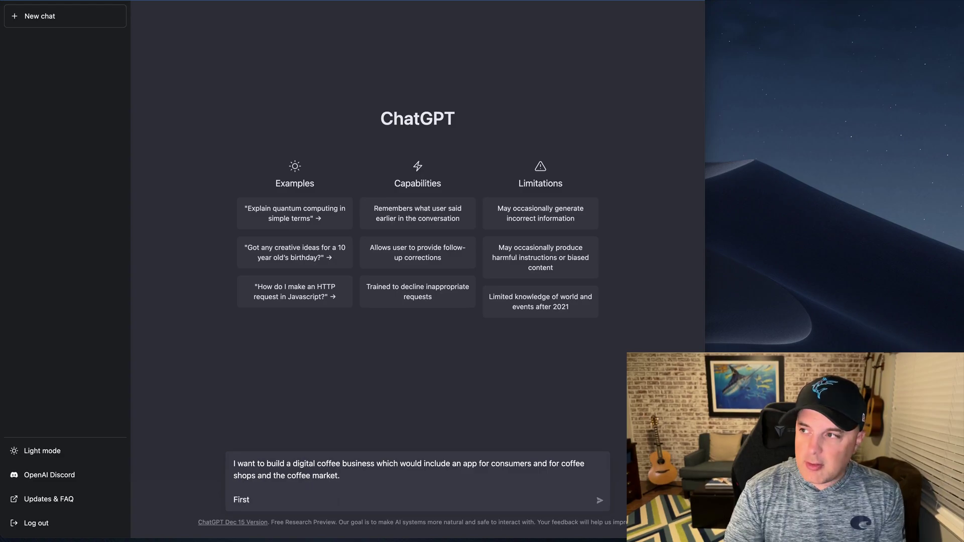
{"action": "type", "text": " I need to "}
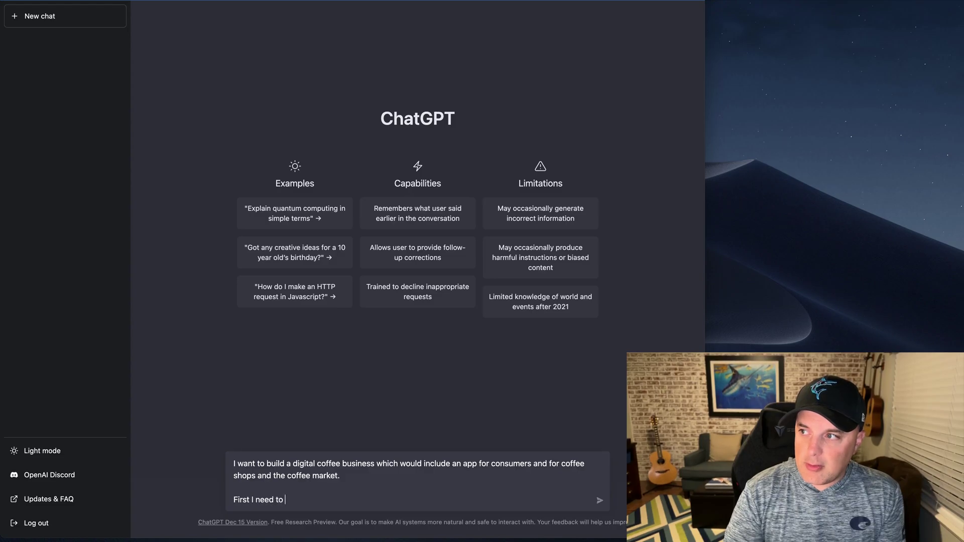
{"action": "type", "text": "under"}
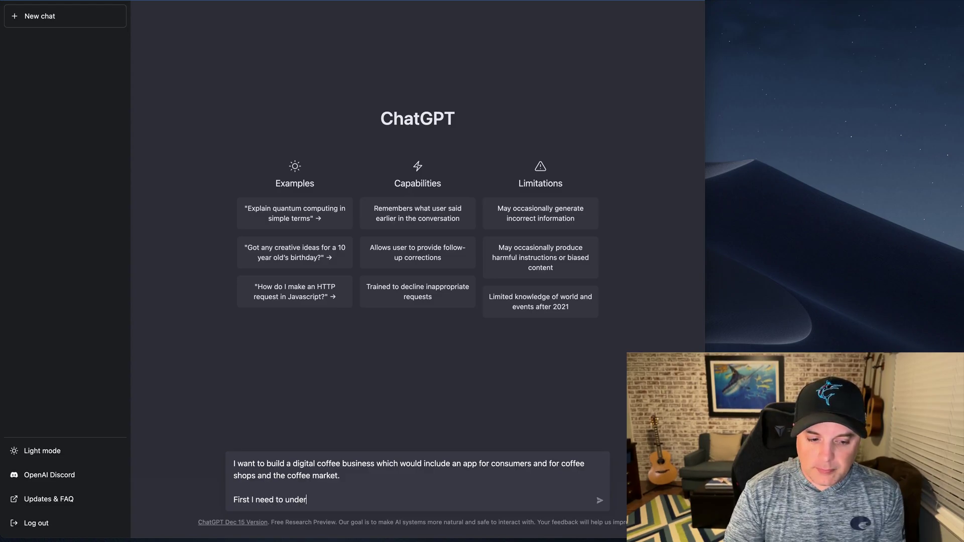
{"action": "type", "text": "stand the coffee"}
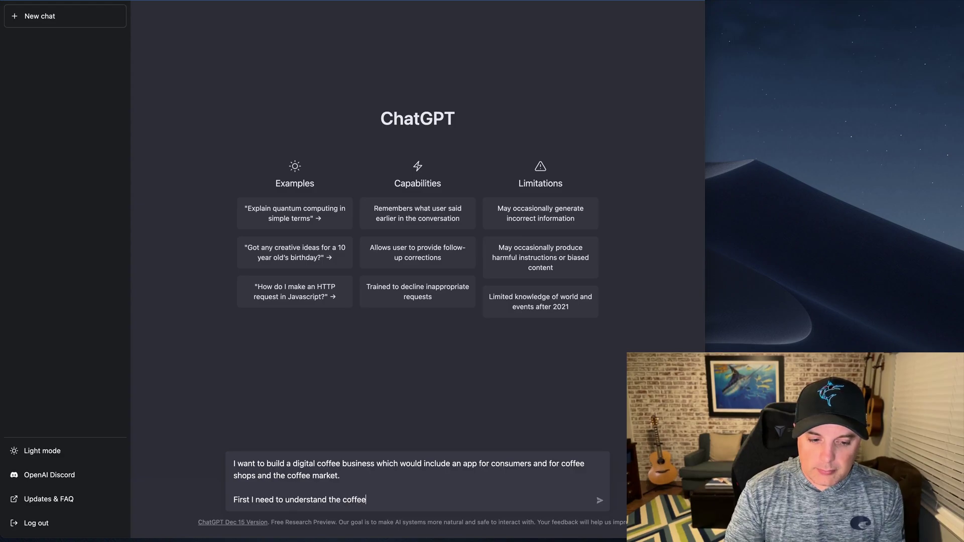
{"action": "left_click", "coordinate": [343, 500]}
{"action": "type", "text": "global"}
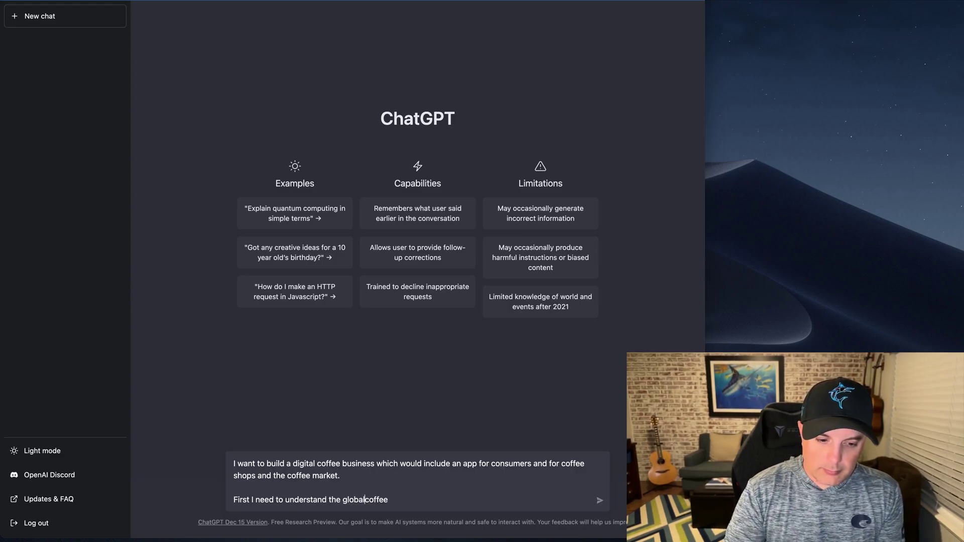
{"action": "left_click", "coordinate": [391, 500]}
{"action": "type", "text": "mark"}
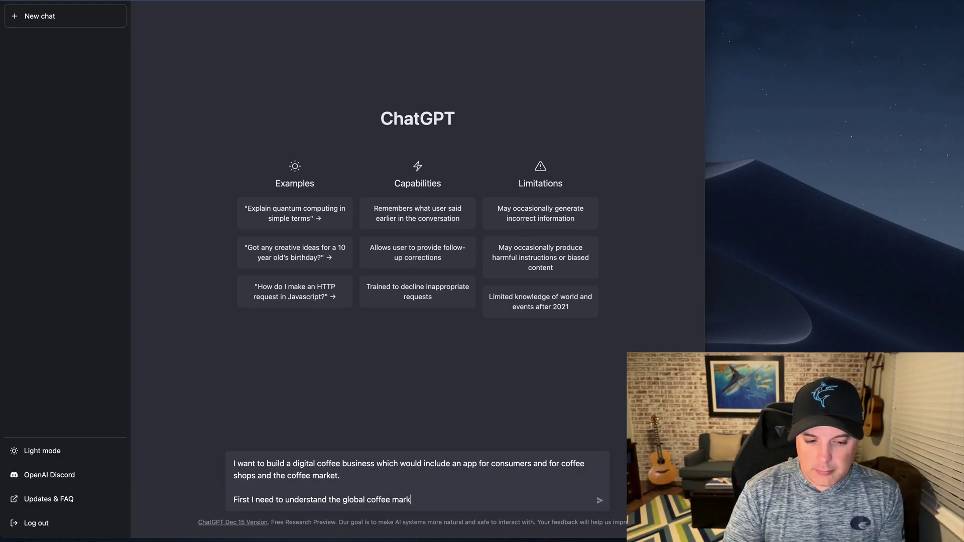
{"action": "type", "text": "et in general"}
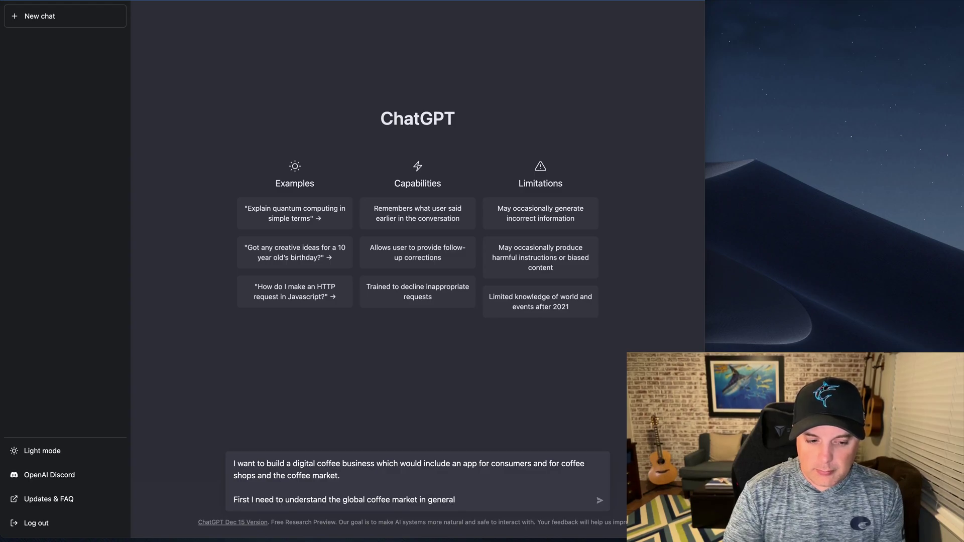
{"action": "type", "text": "."}
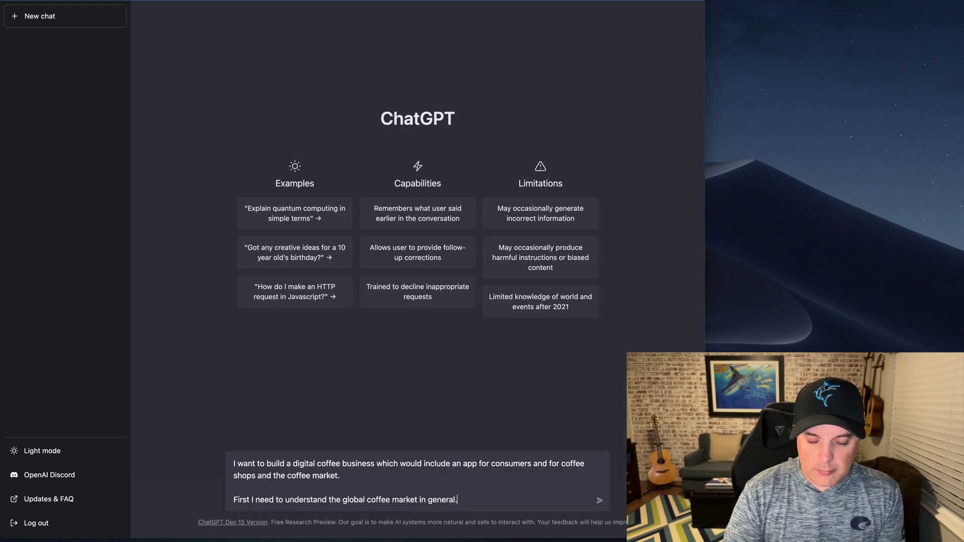
{"action": "key", "text": "shift+Return"}
{"action": "key", "text": "shift+Return"}
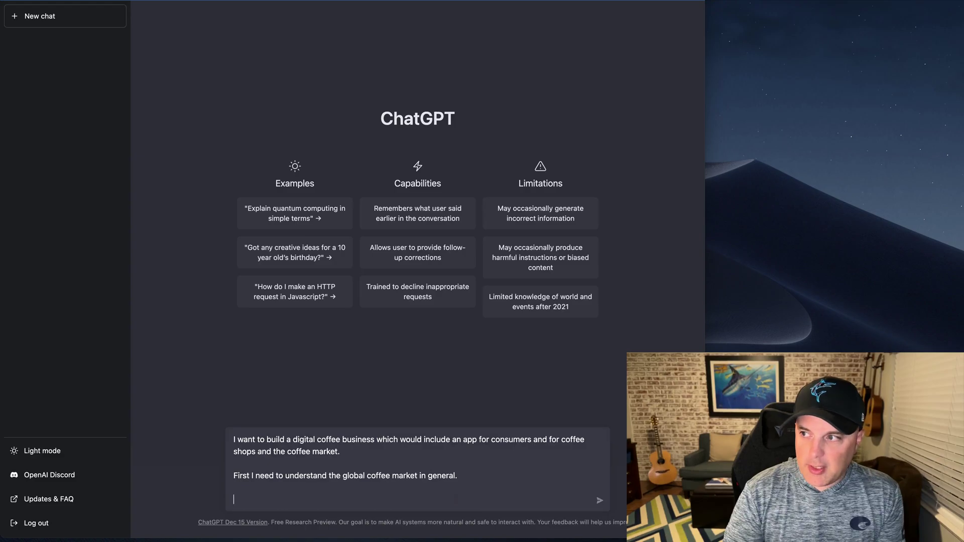
Step: Add "What is the market size? How many coffee drinkers are there? What is the US impact from the coffee industry?" and send the prompt
{"action": "type", "text": "What is th"}
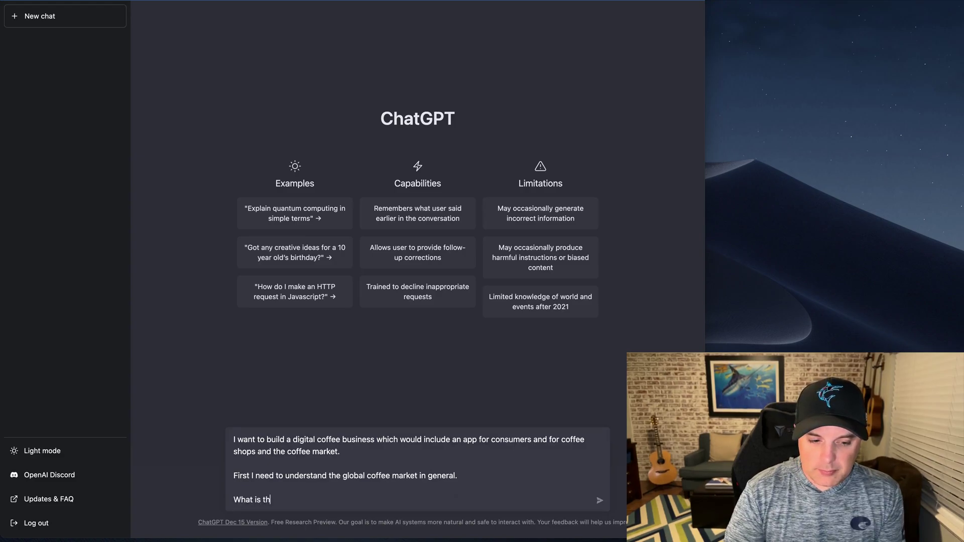
{"action": "type", "text": "e market size? H"}
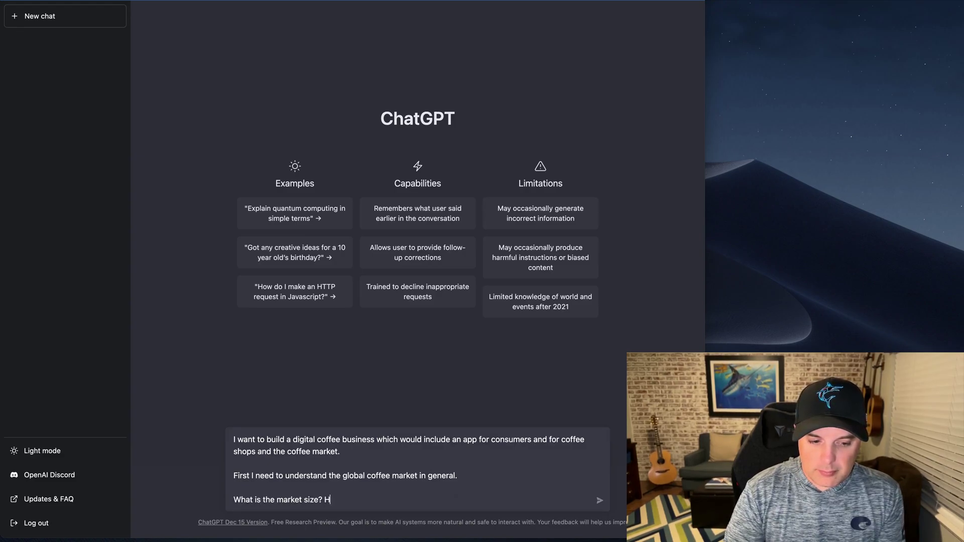
{"action": "type", "text": "ow many coffee "}
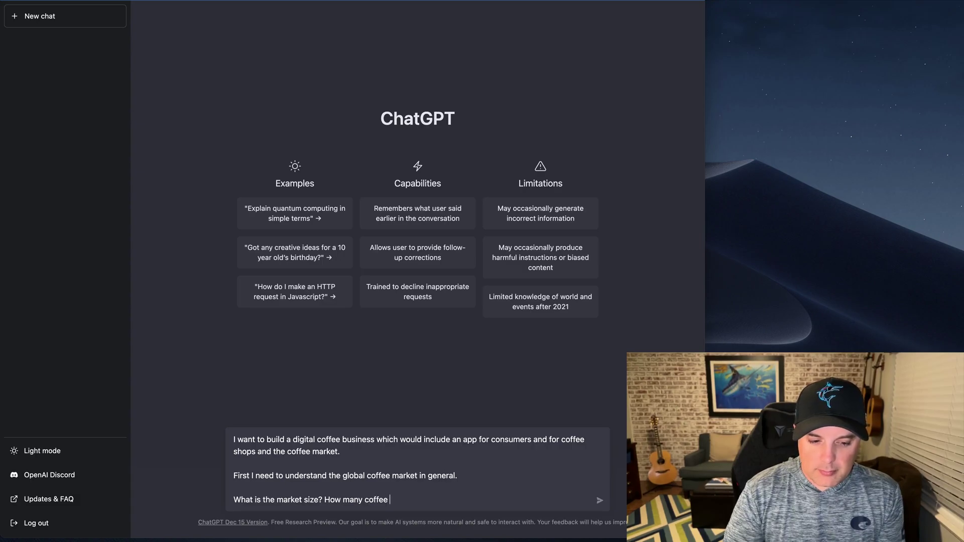
{"action": "type", "text": "drinkers are the"}
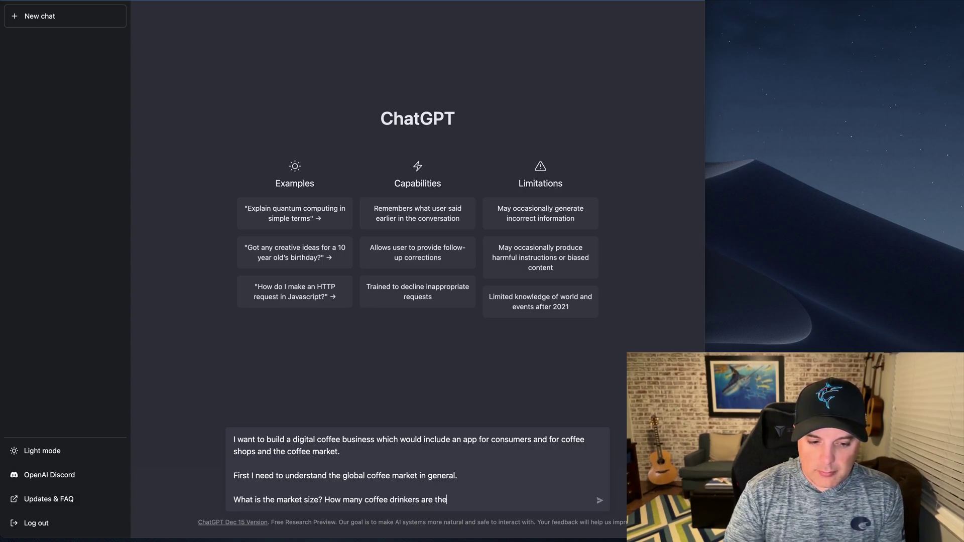
{"action": "type", "text": "re? What is the "}
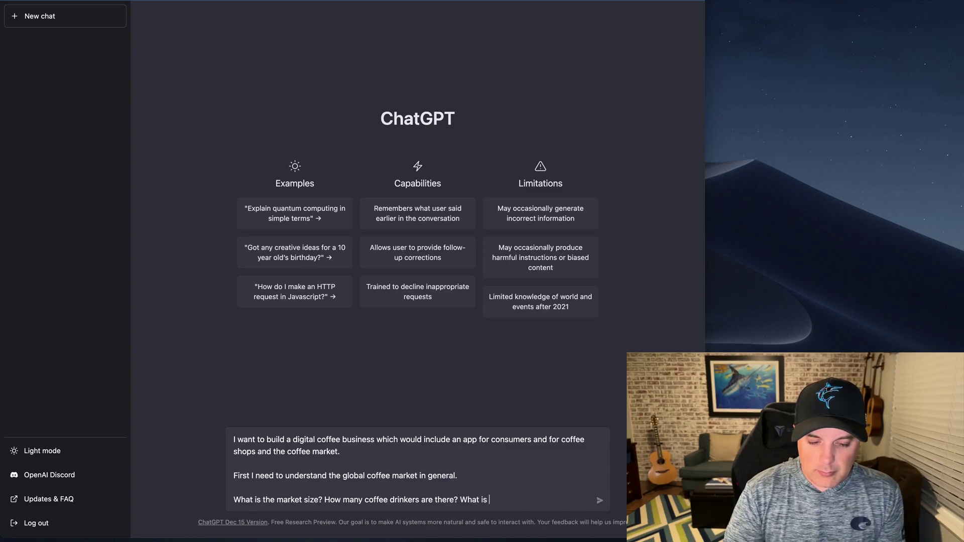
{"action": "type", "text": "US "}
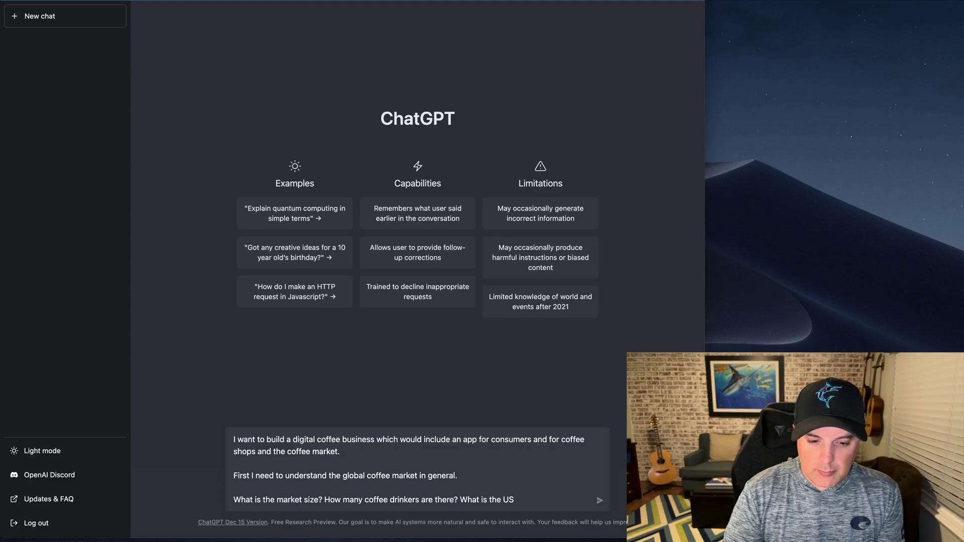
{"action": "type", "text": "impact from th"}
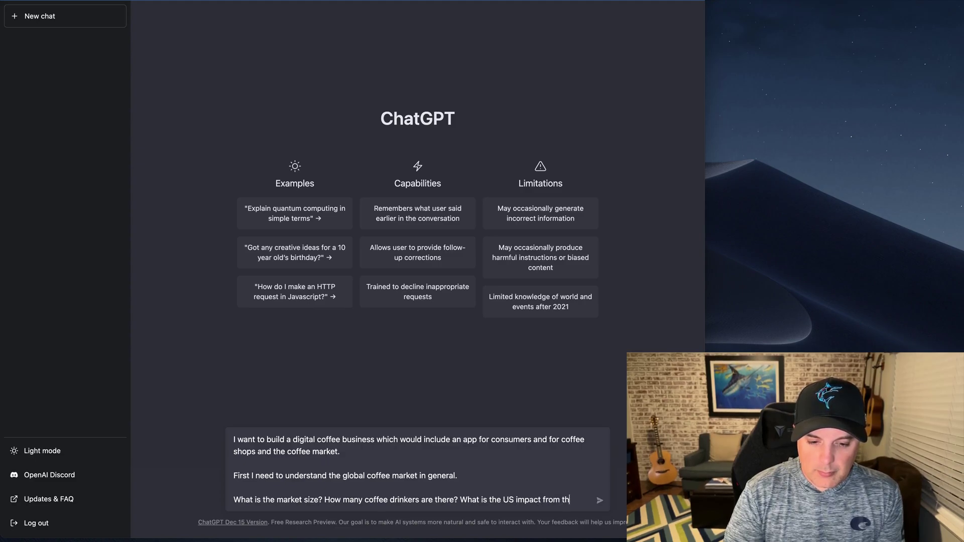
{"action": "type", "text": "e coffee industry?"}
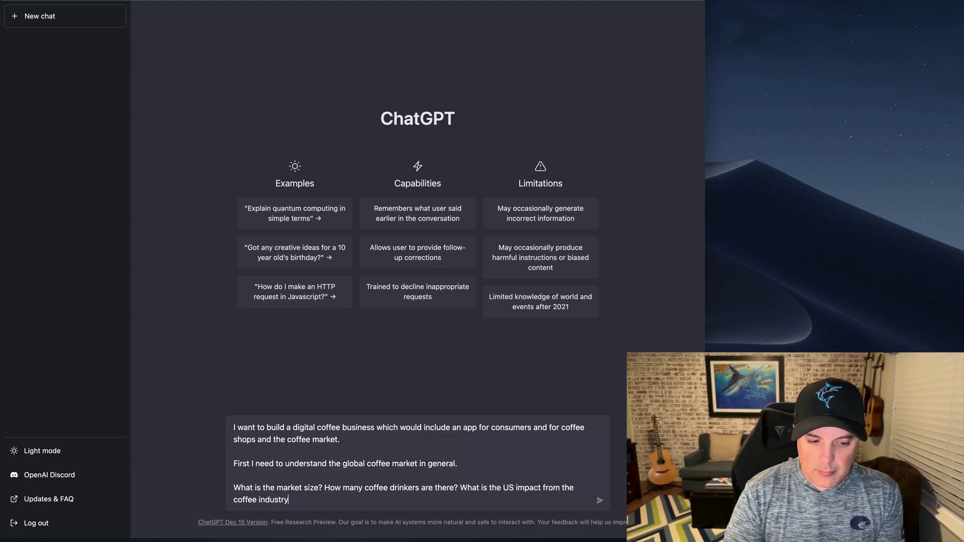
{"action": "key", "text": "Return"}
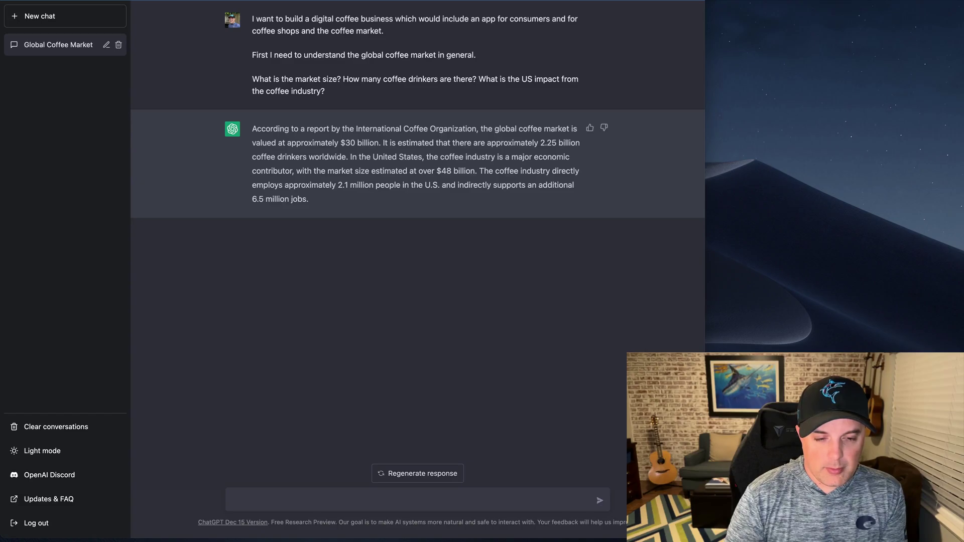
Step: Send the follow-up question "How much does the coffee industry impact the US GDP"
{"action": "type", "text": "What"}
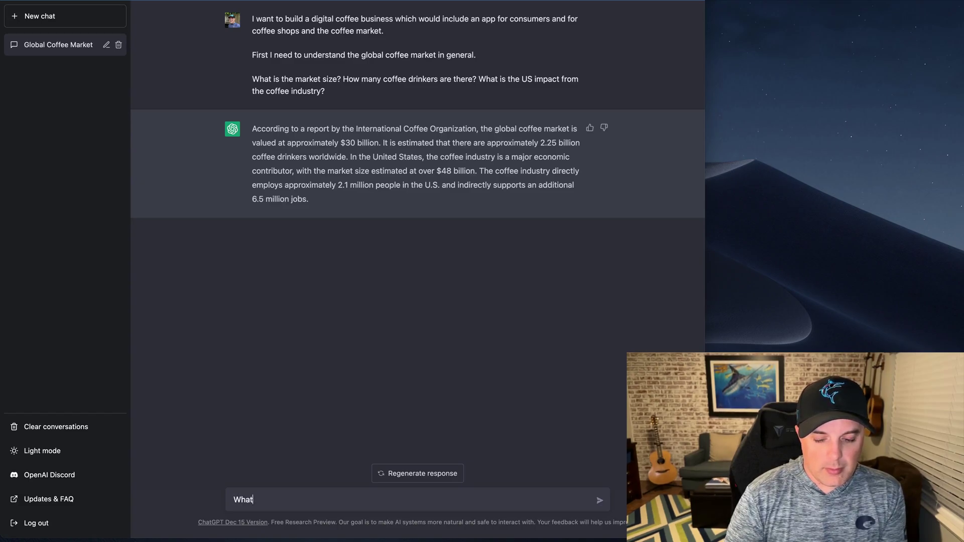
{"action": "type", "text": "Ho"}
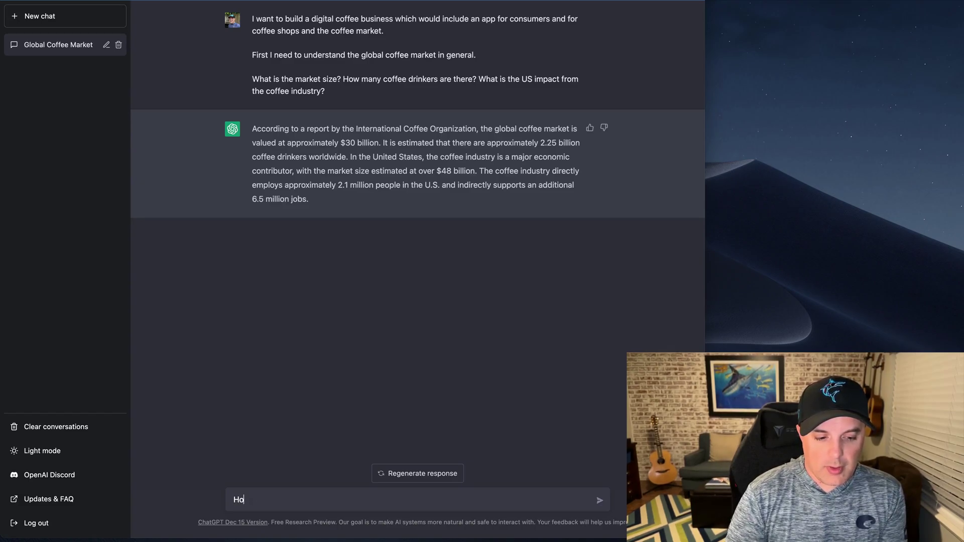
{"action": "type", "text": "w much does the coffee industry"}
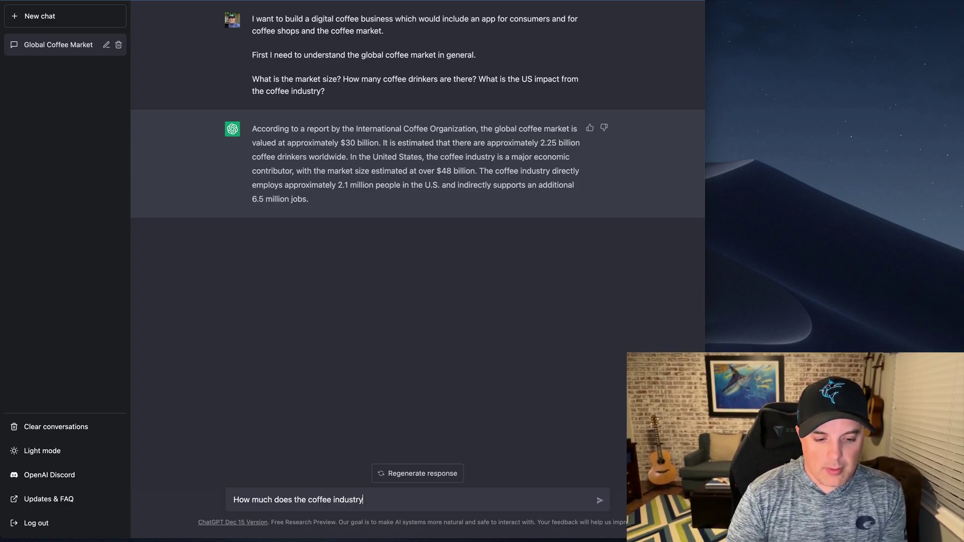
{"action": "type", "text": " impact "}
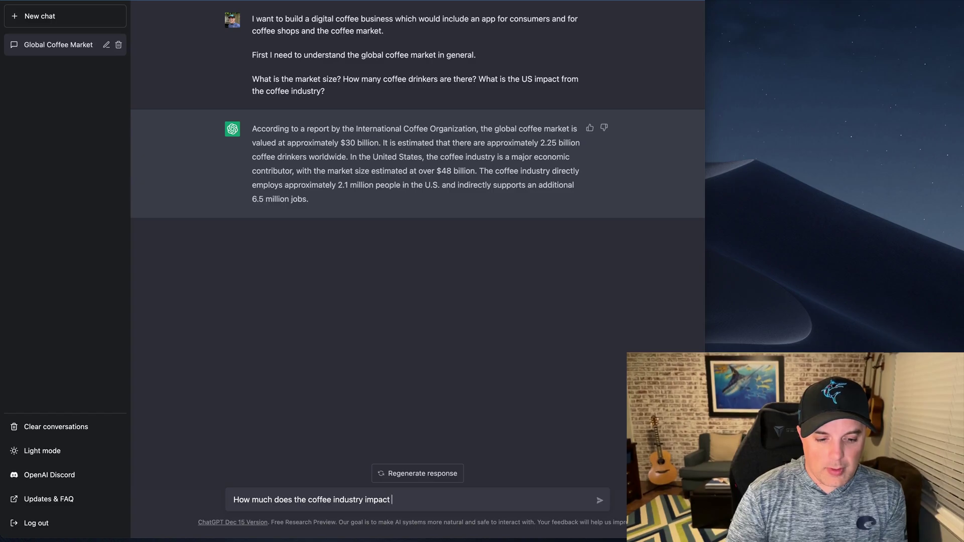
{"action": "type", "text": "the US GDP"}
{"action": "key", "text": "Return"}
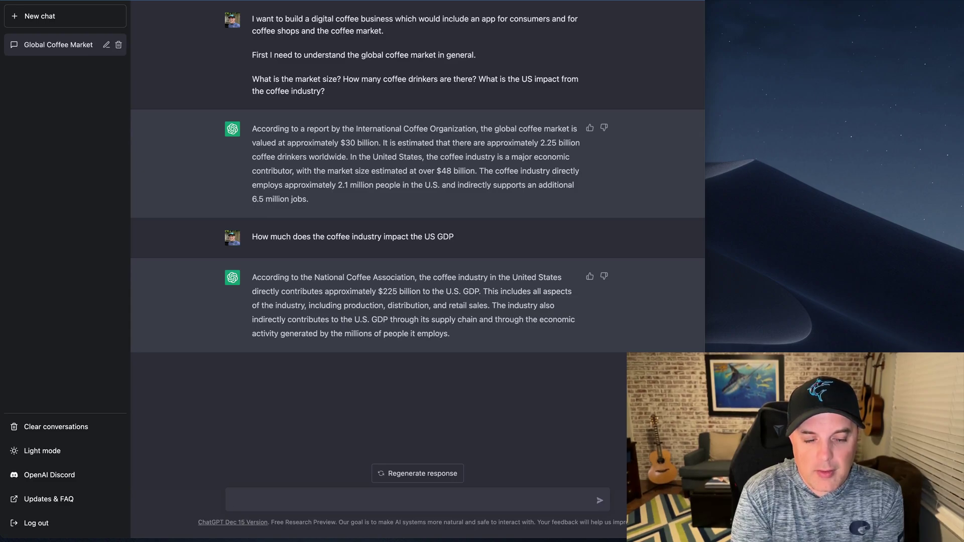
Step: Send the follow-up question "Where can I get more information on the US coffee market?"
{"action": "type", "text": "Where can "}
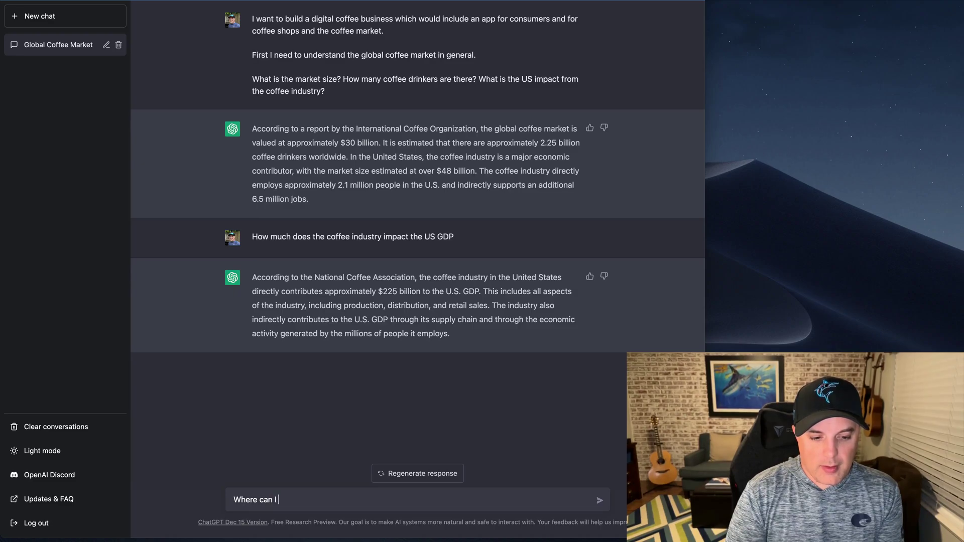
{"action": "type", "text": "I get more information"}
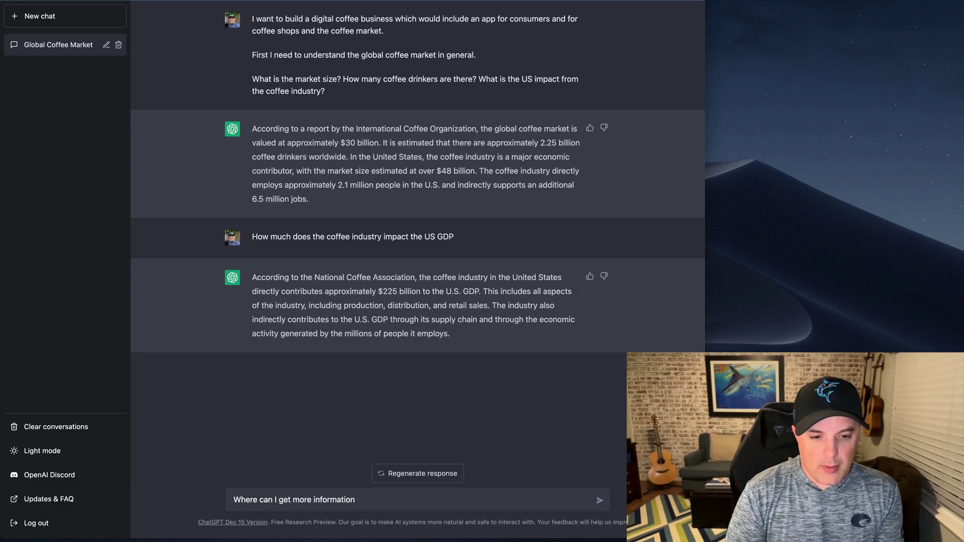
{"action": "type", "text": " on the US coffee market?"}
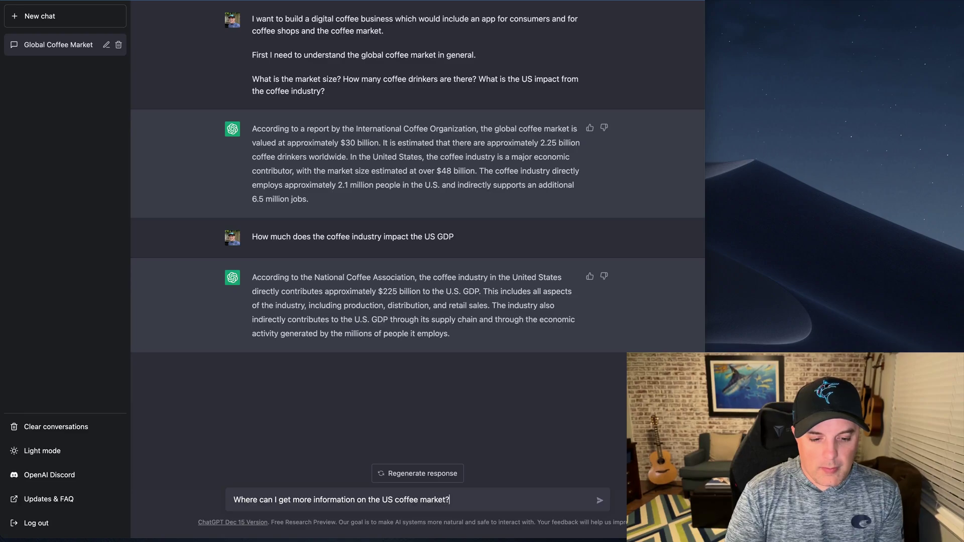
{"action": "key", "text": "Return"}
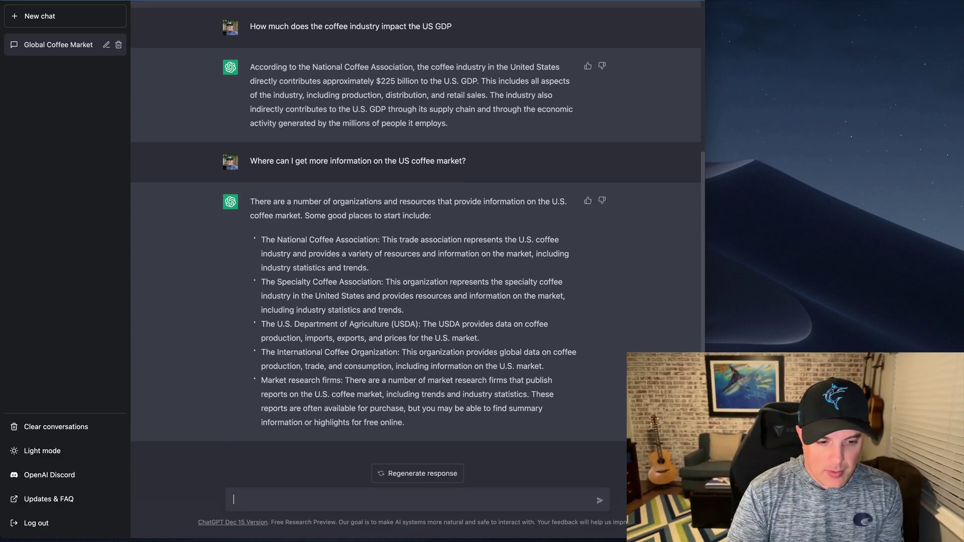
Step: Send the request "Provide me links to the latest coffee market research in the US"
{"action": "type", "text": "rovid"}
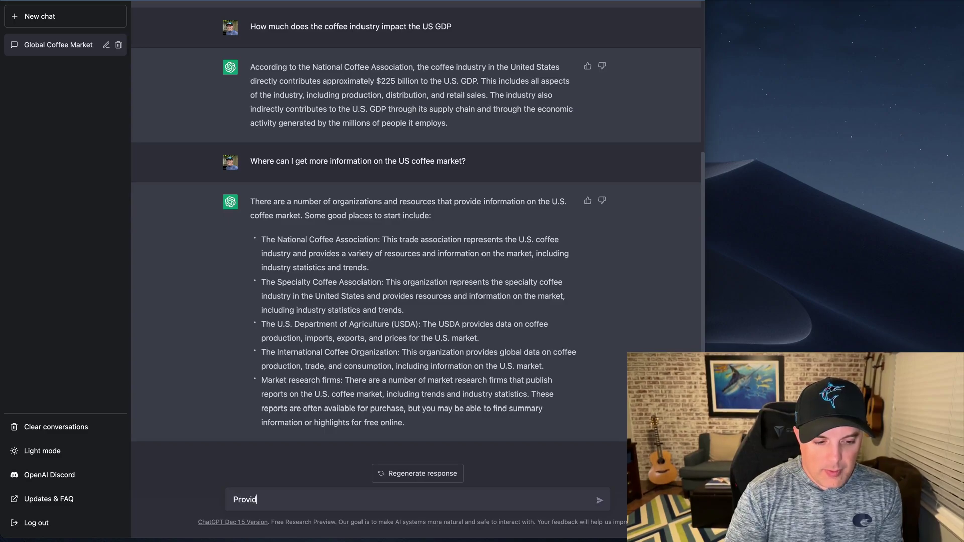
{"action": "type", "text": "e me links to the "}
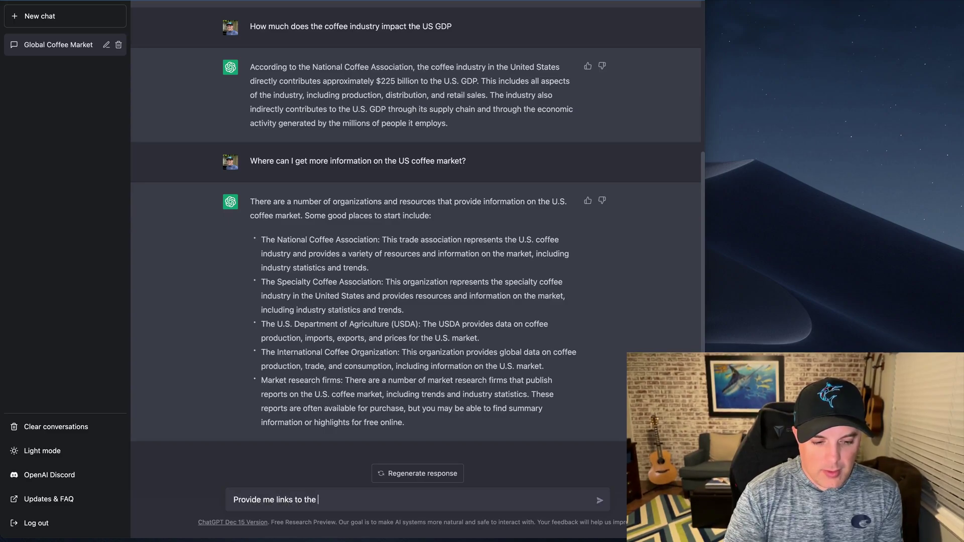
{"action": "type", "text": "latest coffee research"}
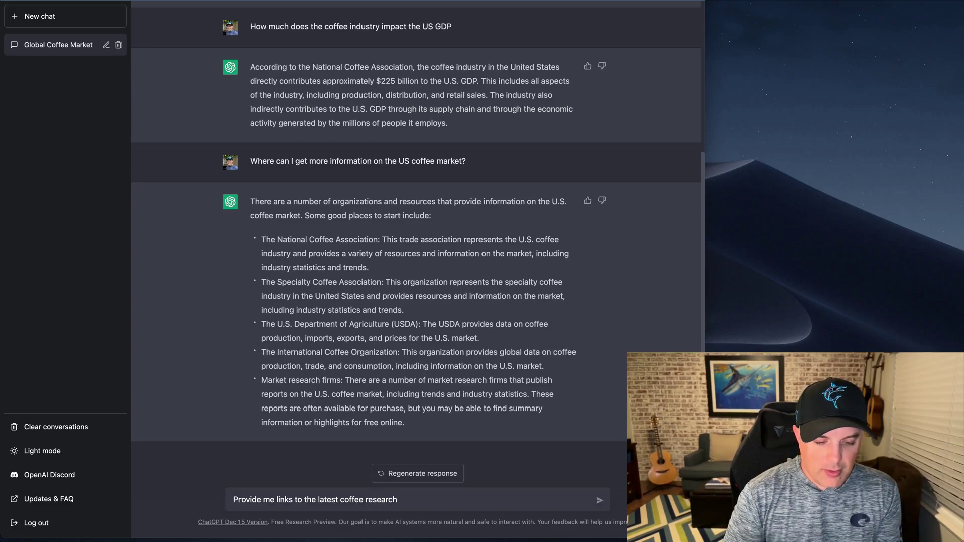
{"action": "left_click", "coordinate": [366, 500]}
{"action": "type", "text": "market research in the US"}
{"action": "key", "text": "Return"}
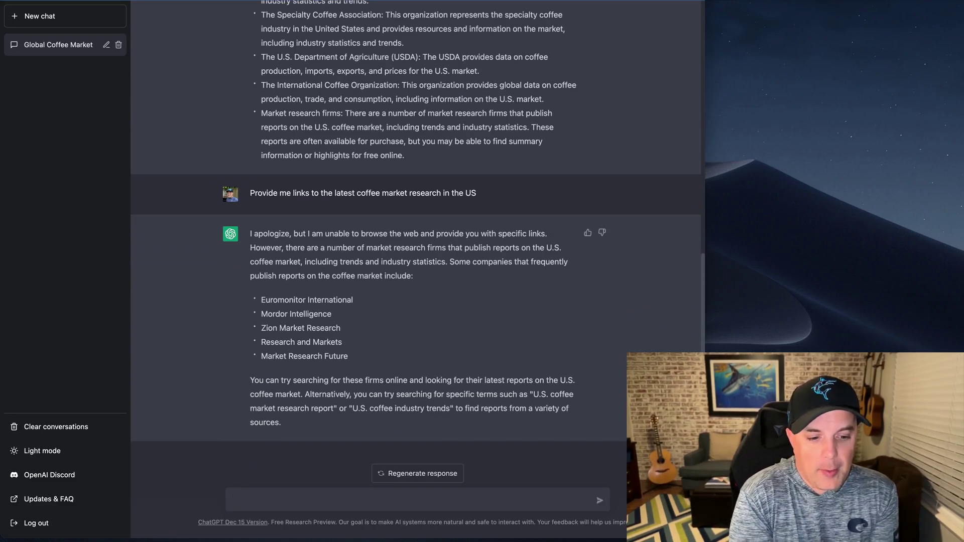
Step: Review the earlier answers and compare the global coffee market value with the industry's contribution to US GDP
{"action": "scroll", "coordinate": [392, 414], "scroll_direction": "up", "scroll_amount": 5}
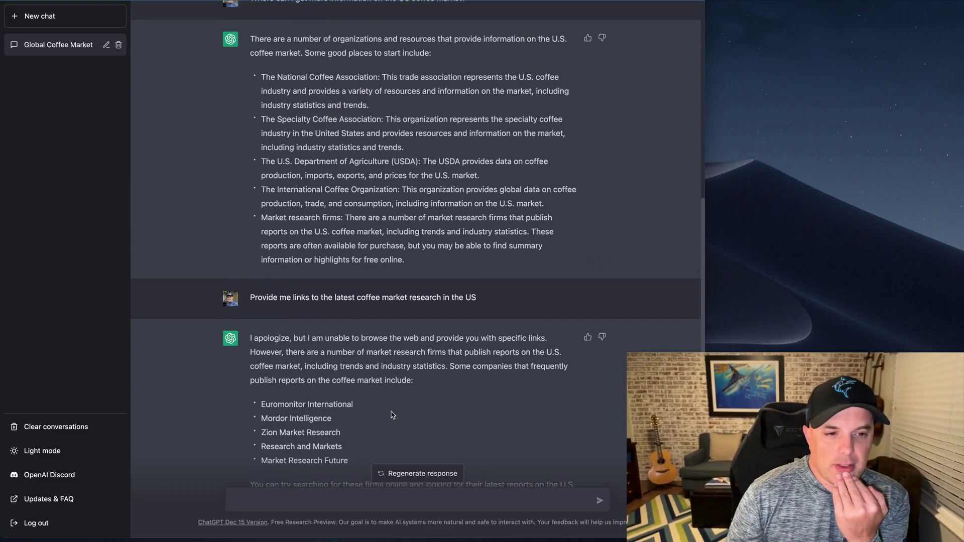
{"action": "scroll", "coordinate": [392, 414], "scroll_direction": "up", "scroll_amount": 5}
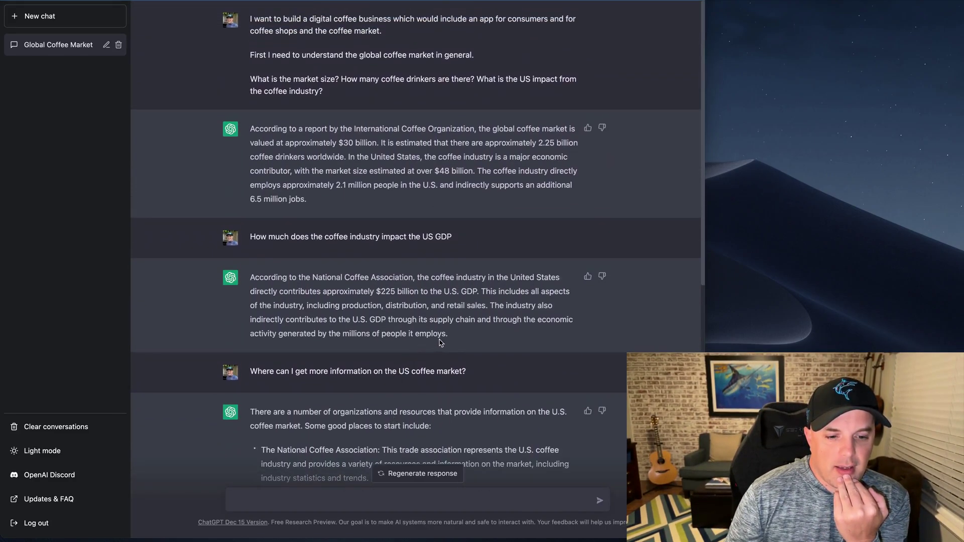
{"action": "left_click_drag", "start_coordinate": [453, 338], "coordinate": [221, 132]}
{"action": "left_click", "coordinate": [276, 154]}
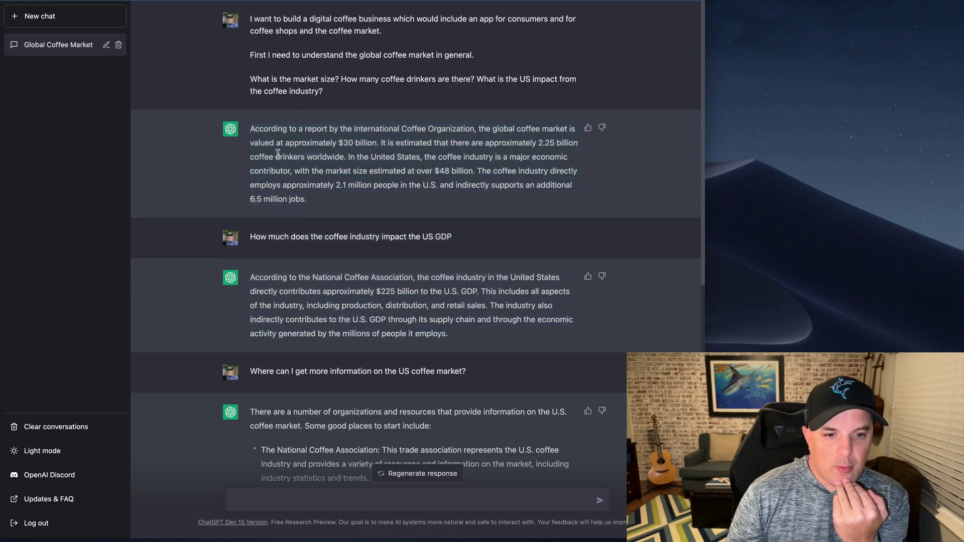
{"action": "left_click_drag", "start_coordinate": [337, 143], "coordinate": [371, 142]}
{"action": "left_click_drag", "start_coordinate": [377, 300], "coordinate": [414, 301]}
{"action": "left_click", "coordinate": [396, 295]}
Step: Send the question "Why do you say it's $225 billion in the US but globally $30 billion"
{"action": "left_click", "coordinate": [308, 497]}
{"action": "type", "text": "Why"}
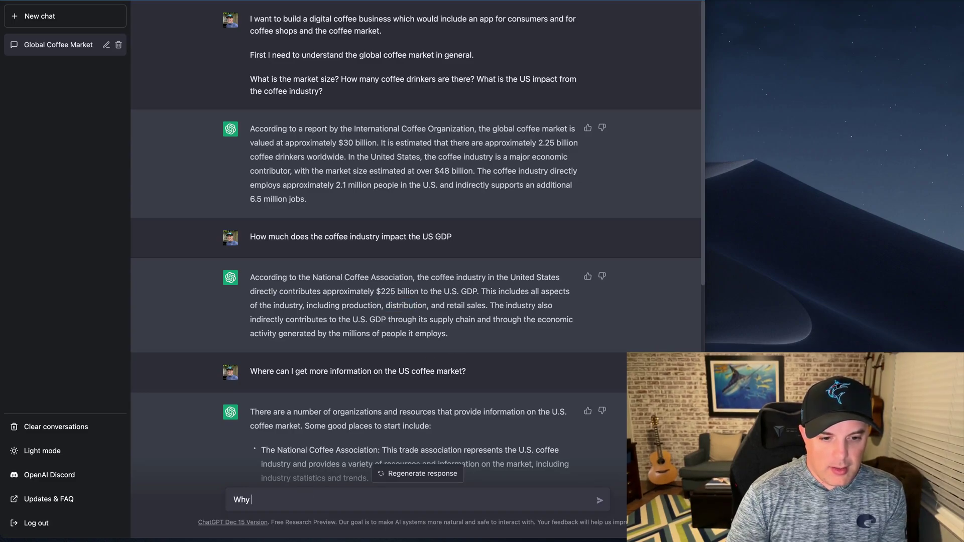
{"action": "type", "text": " do you say it's $2"}
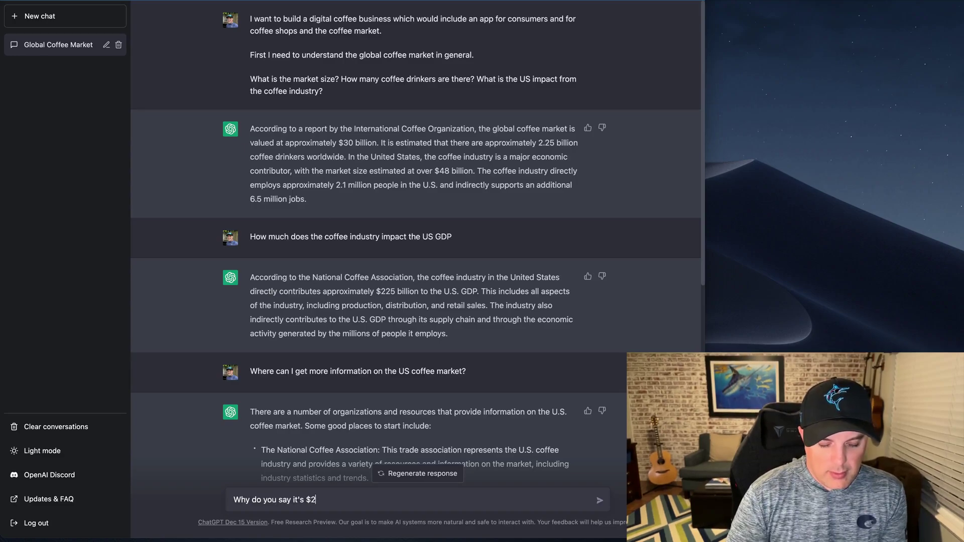
{"action": "type", "text": "25 billion i"}
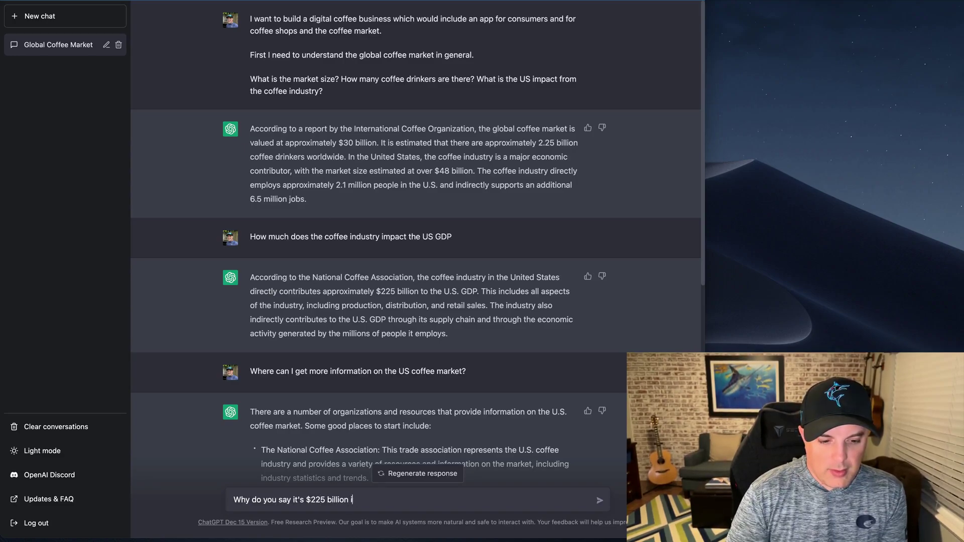
{"action": "type", "text": "n the US but gl"}
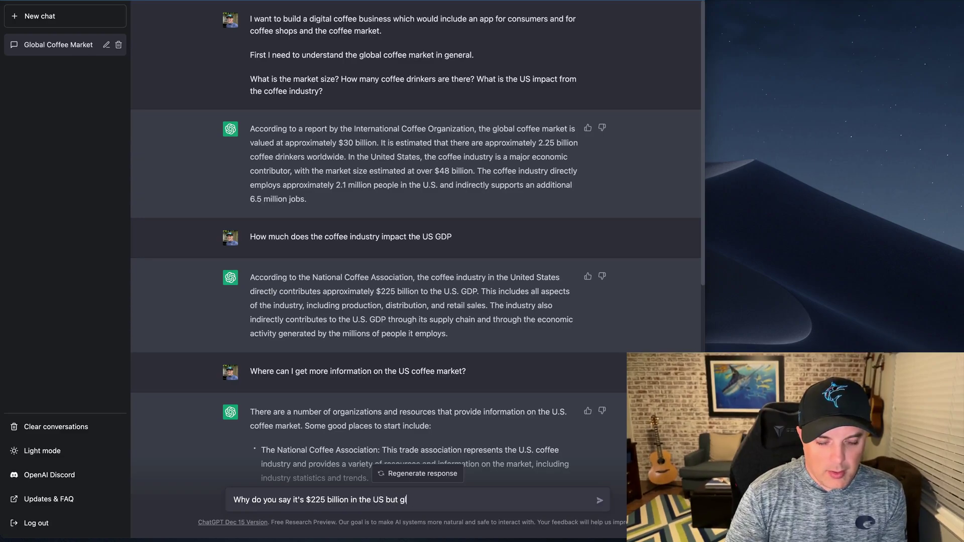
{"action": "type", "text": "obally $30"}
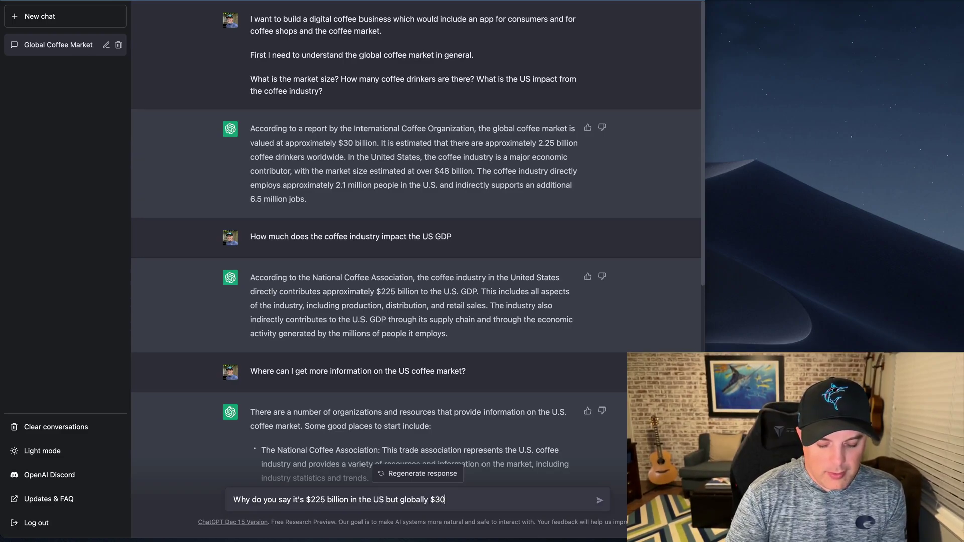
{"action": "type", "text": " billion"}
{"action": "key", "text": "Return"}
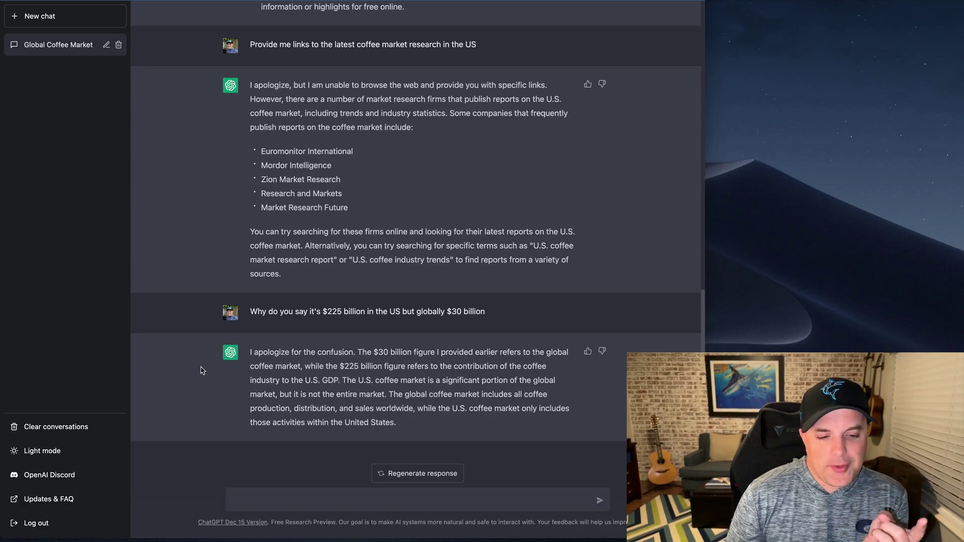
Step: Read the explanation of the two market figures and send the question "What portion of this is Starbucks"
{"action": "left_click_drag", "start_coordinate": [359, 354], "coordinate": [375, 408]}
{"action": "left_click", "coordinate": [396, 405]}
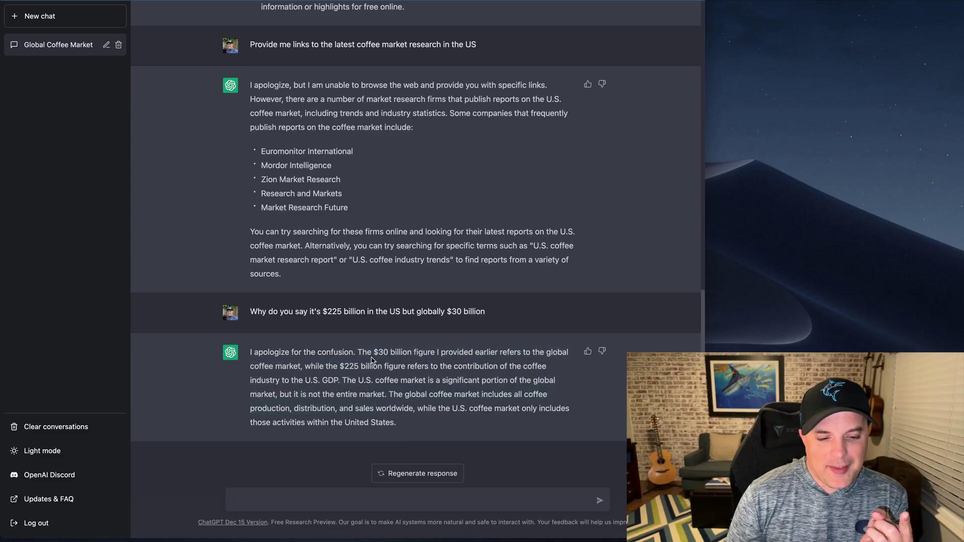
{"action": "mouse_move", "coordinate": [360, 366]}
{"action": "left_mouse_down"}
{"action": "mouse_move", "coordinate": [366, 345]}
{"action": "mouse_move", "coordinate": [365, 377]}
{"action": "left_mouse_up"}
{"action": "left_click", "coordinate": [320, 502]}
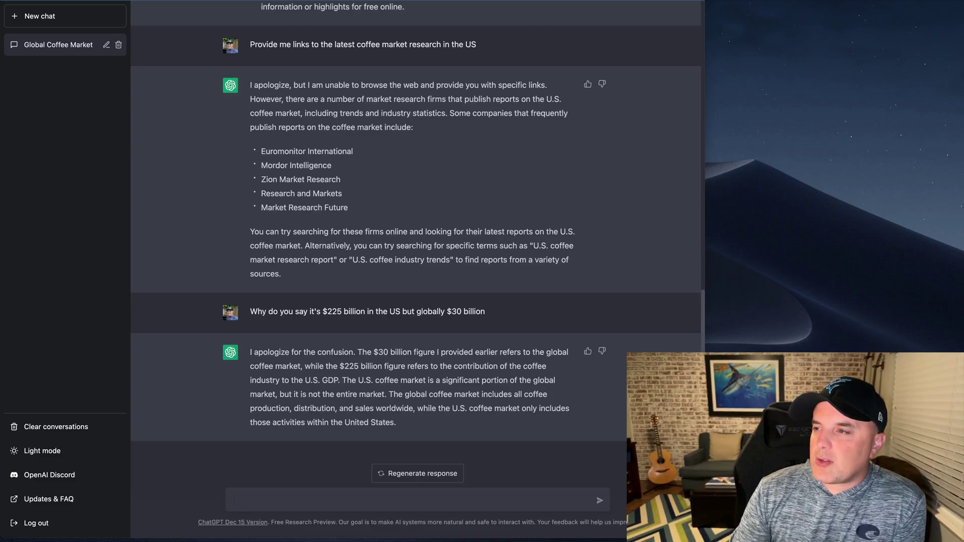
{"action": "left_click", "coordinate": [258, 498]}
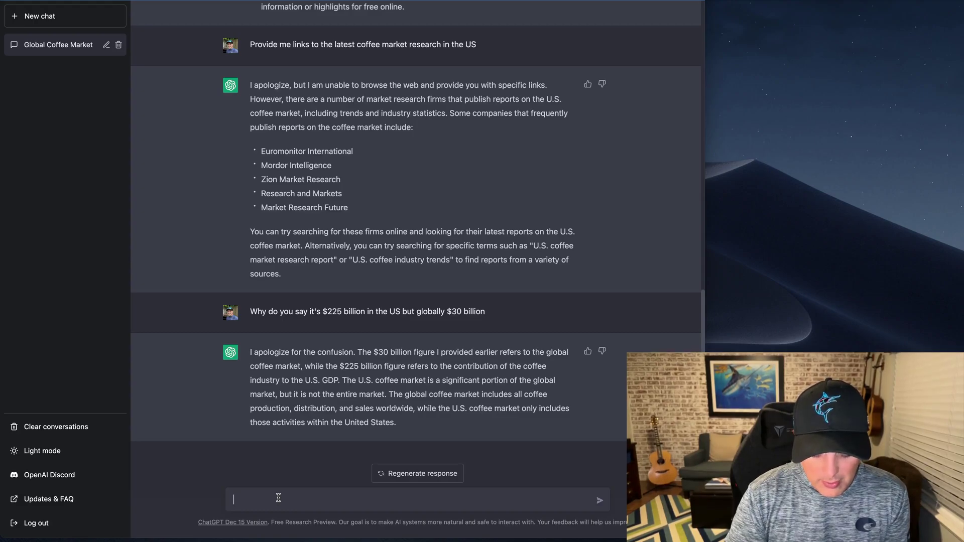
{"action": "type", "text": "Wh"}
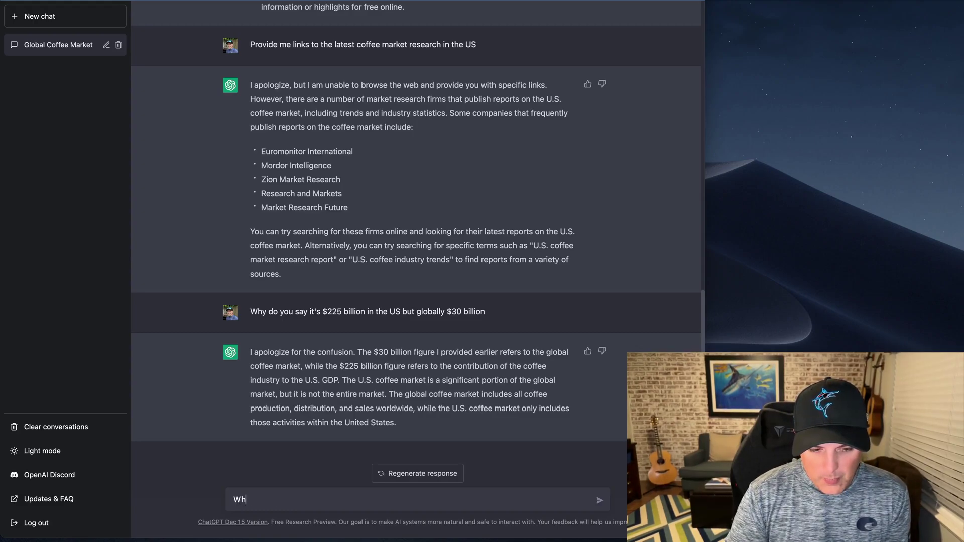
{"action": "type", "text": "at portion of"}
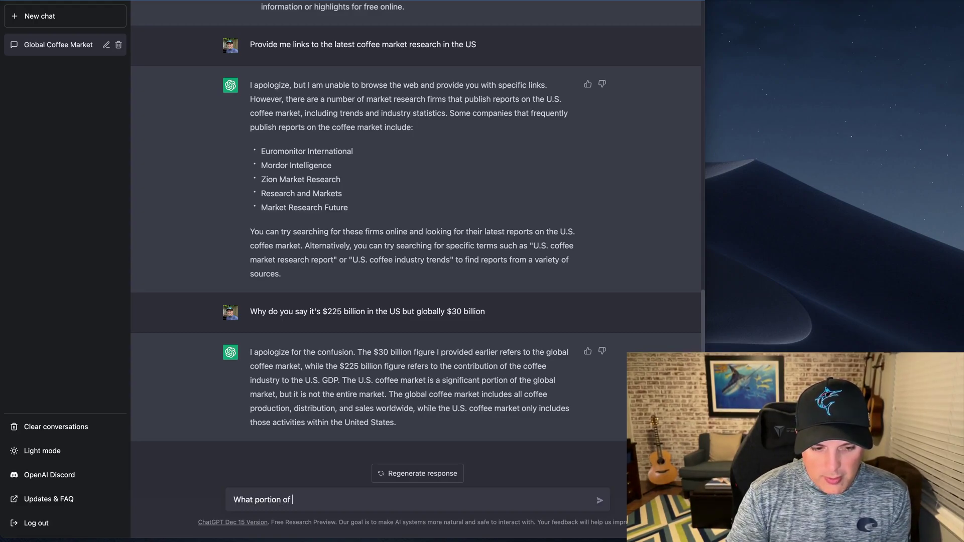
{"action": "type", "text": " this is St"}
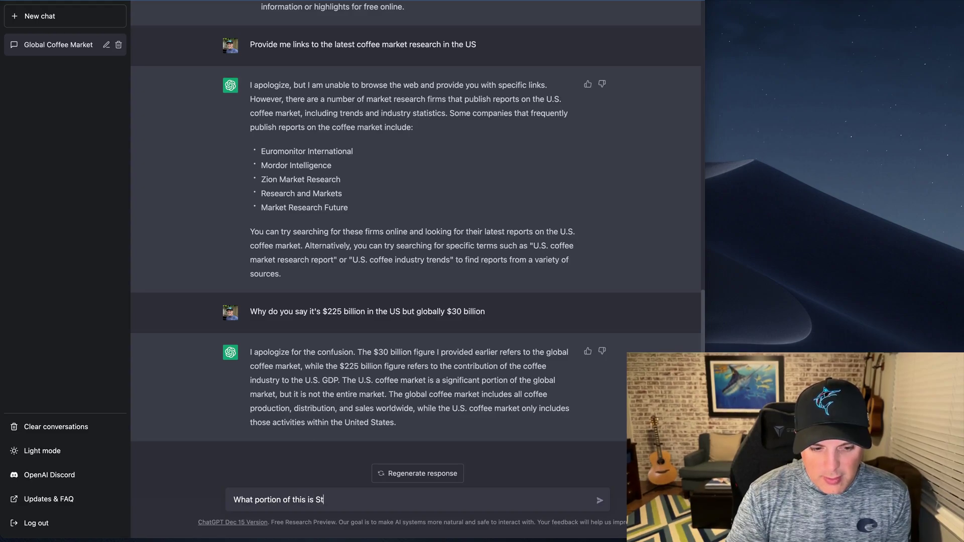
{"action": "type", "text": "arbucks"}
{"action": "key", "text": "Return"}
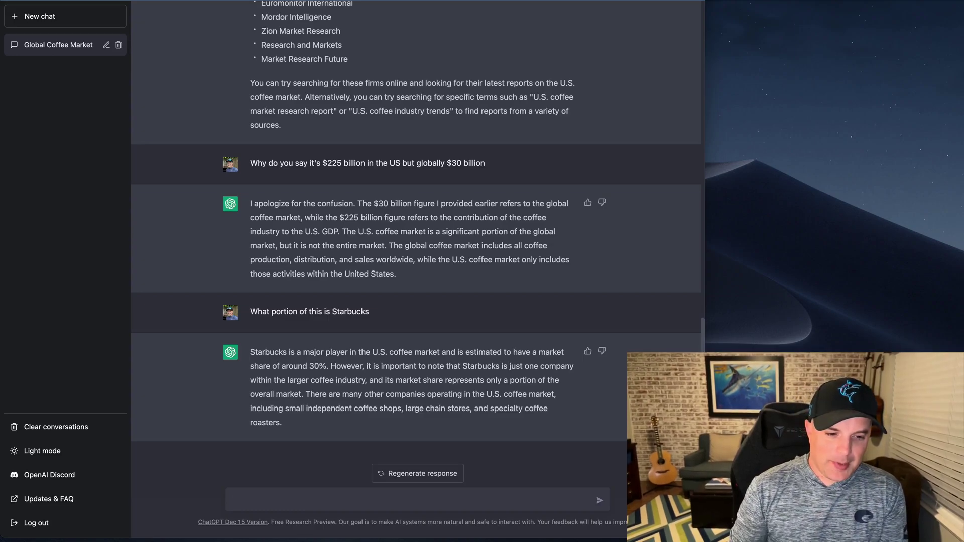
Step: Send the question "What portion of this is Dunkin Donuts"
{"action": "type", "text": "What portion of this is Dunkin Donu"}
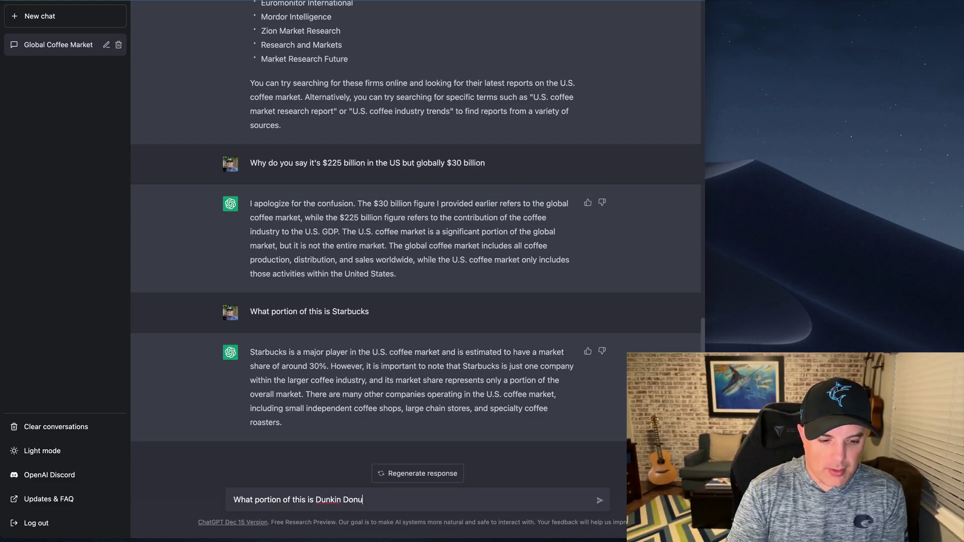
{"action": "type", "text": "n"}
{"action": "key", "text": "BackSpace"}
{"action": "type", "text": "ts"}
{"action": "key", "text": "Return"}
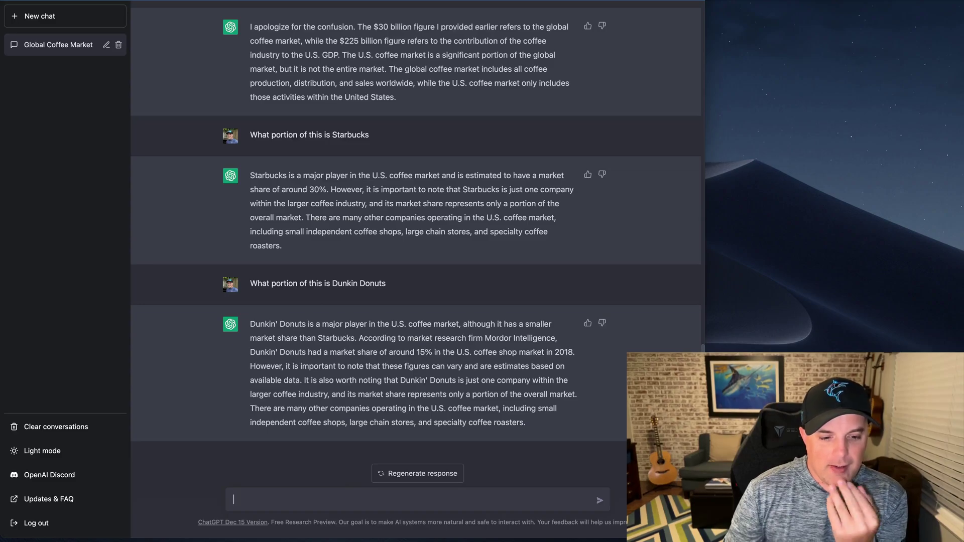
{"action": "type", "text": "how th"}
{"action": "key", "text": "BackSpace"}
{"action": "key", "text": "BackSpace"}
{"action": "key", "text": "BackSpace"}
{"action": "key", "text": "BackSpace"}
{"action": "key", "text": "BackSpace"}
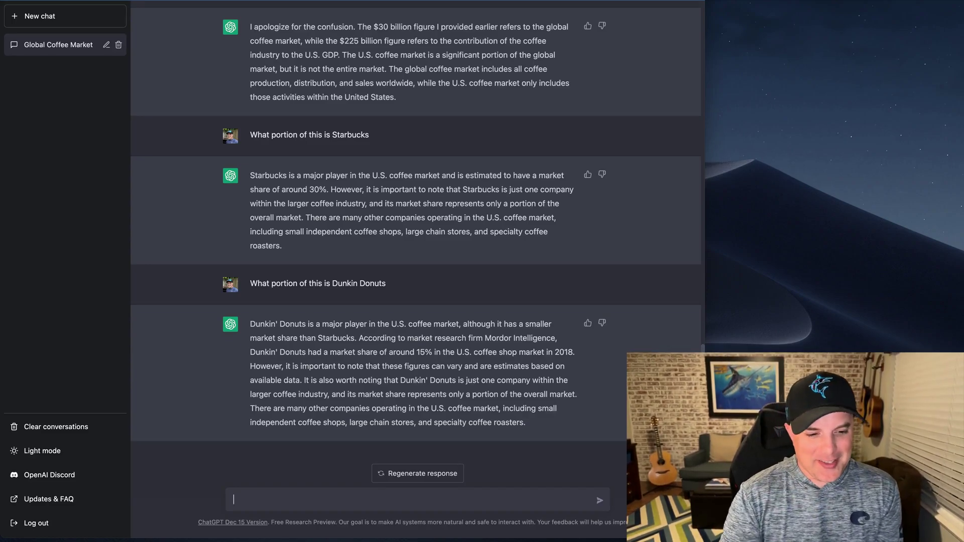
Step: Send the question "What portion of this is from smaller coffee shops"
{"action": "type", "text": "What portion of this"}
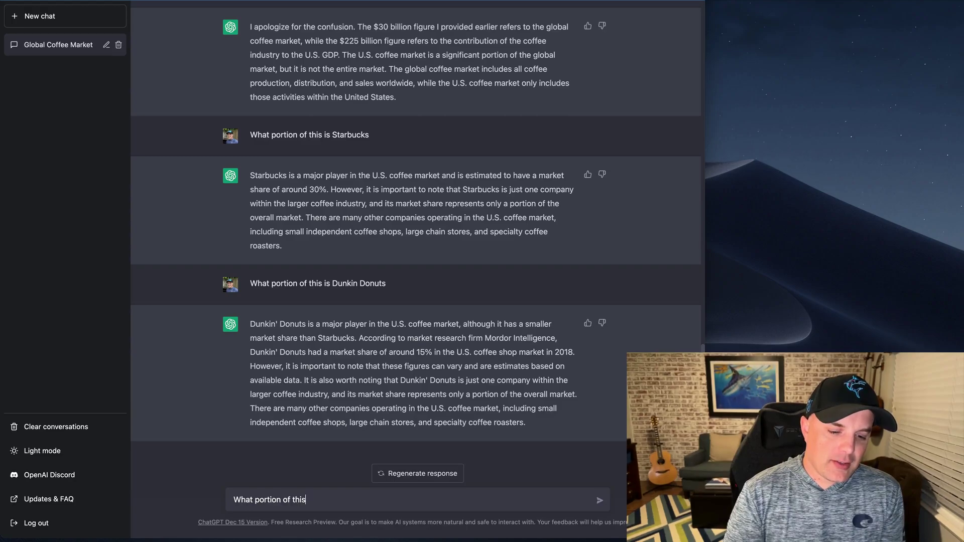
{"action": "type", "text": " is from sma"}
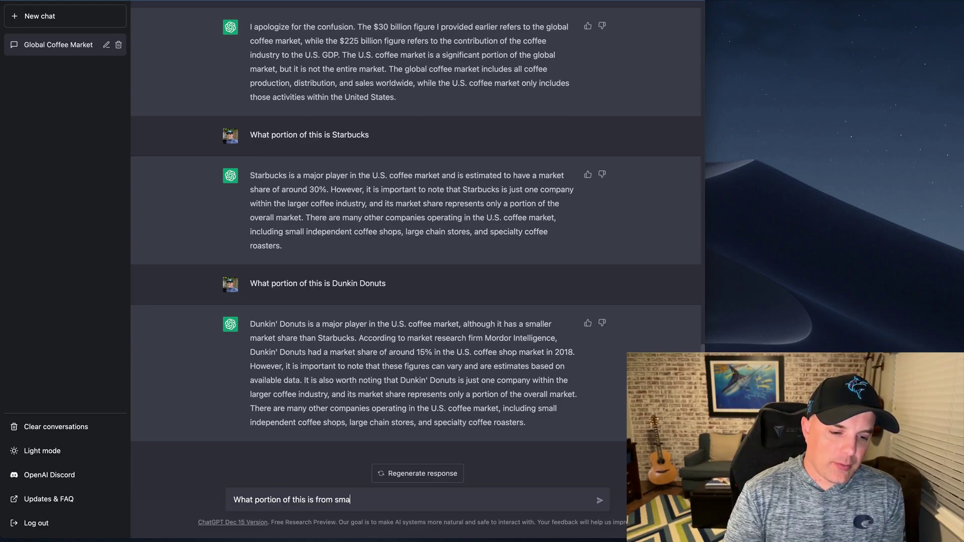
{"action": "type", "text": "ller coffee shops"}
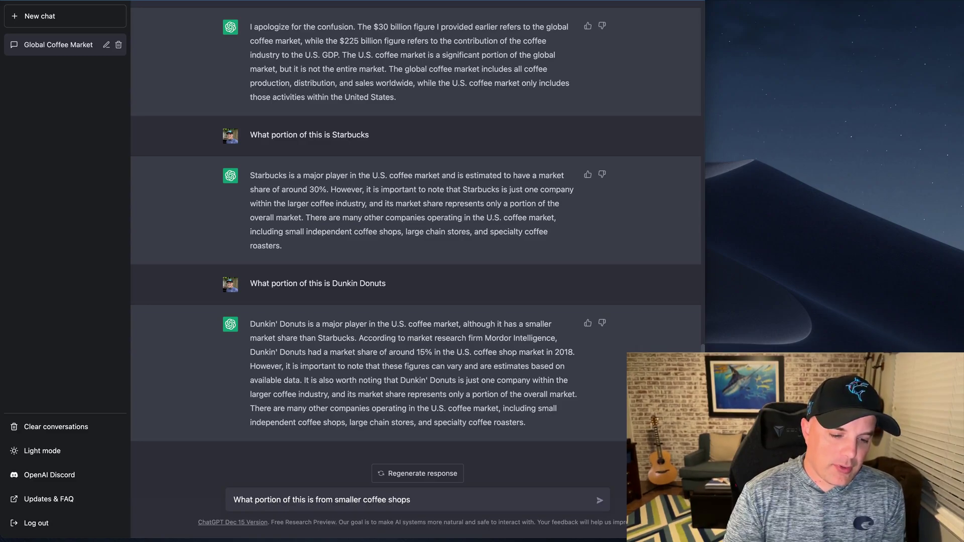
{"action": "key", "text": "Return"}
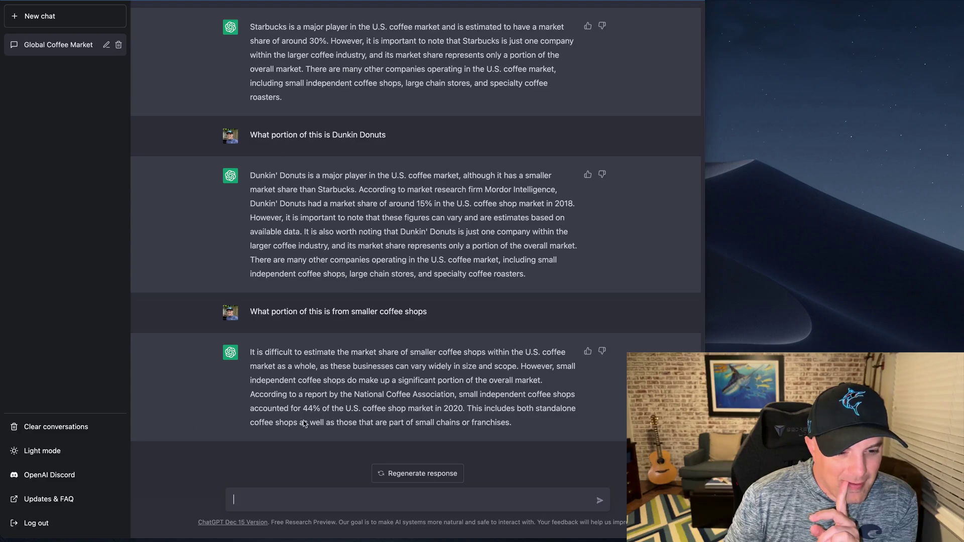
Step: Send the question "How many independent roasters are in the US"
{"action": "type", "text": "What portion of"}
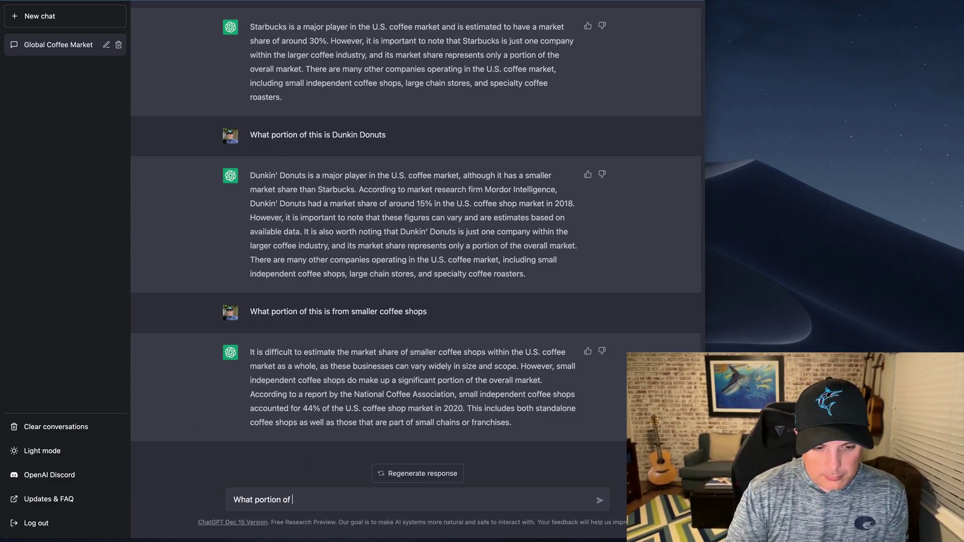
{"action": "key", "text": "super+a"}
{"action": "type", "text": "How many ind"}
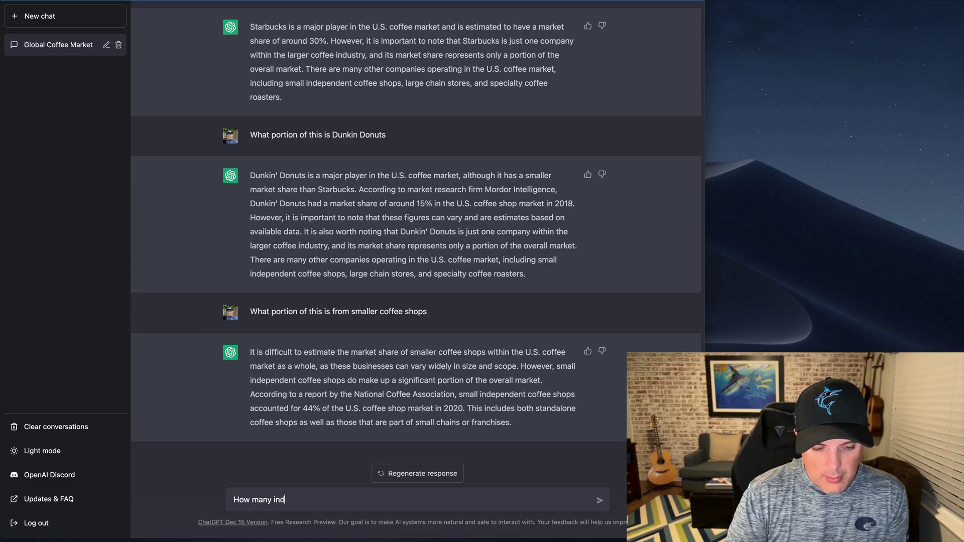
{"action": "type", "text": "ependent "}
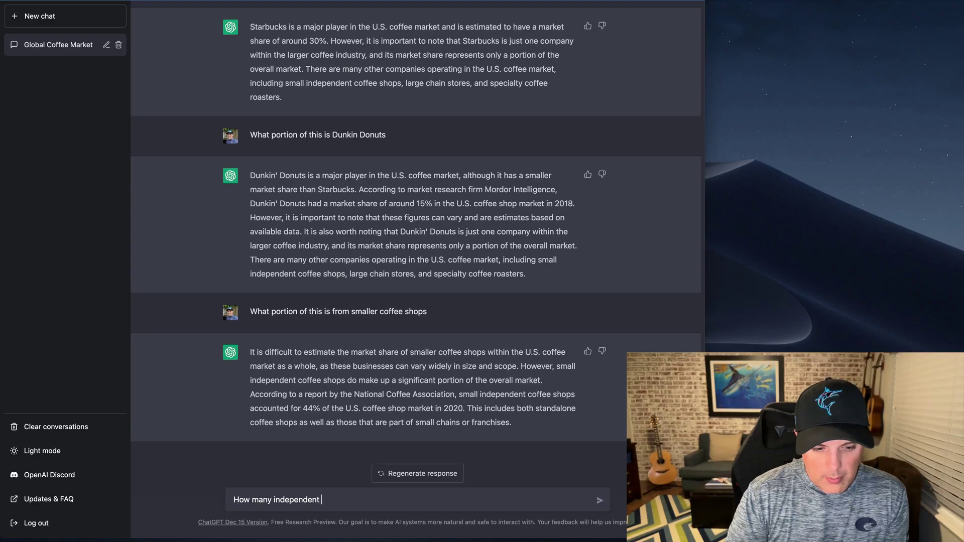
{"action": "type", "text": "roasters are in the US"}
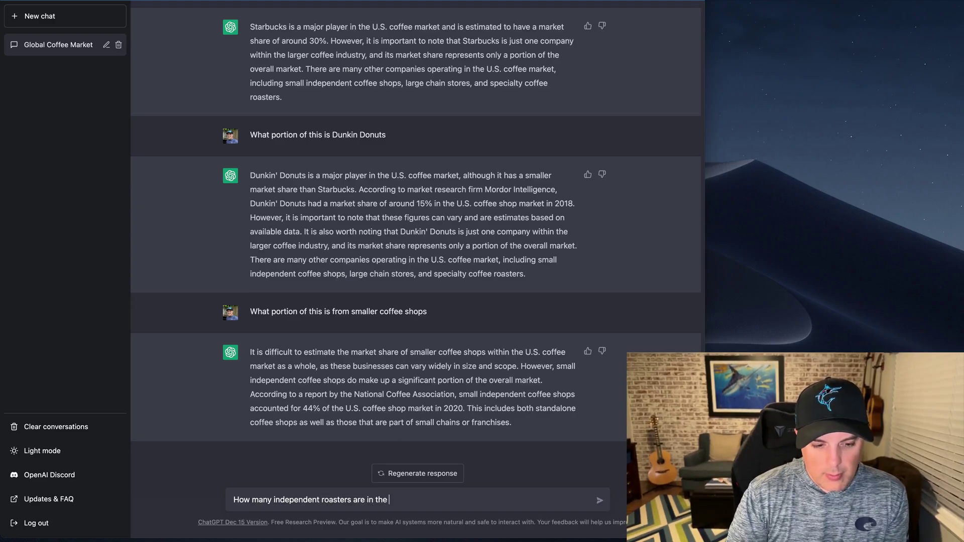
{"action": "key", "text": "Return"}
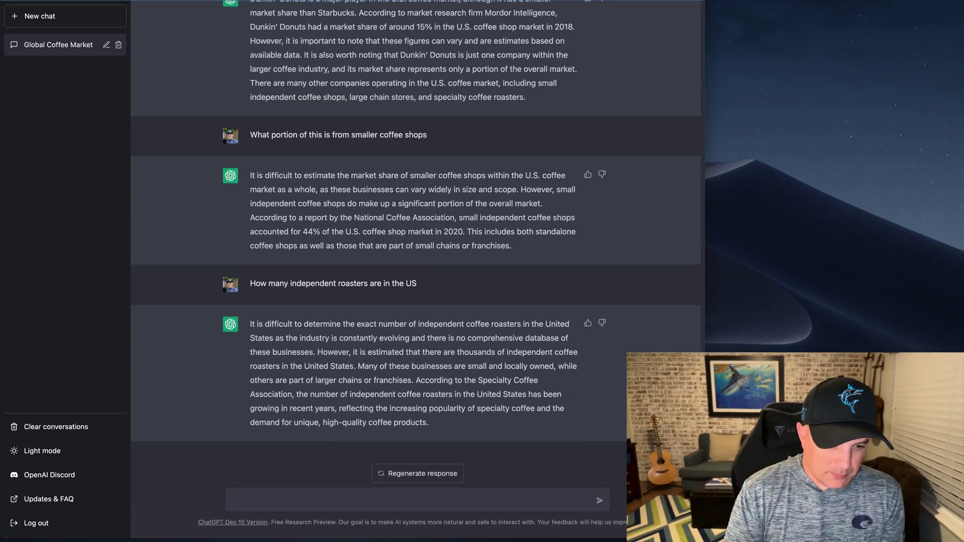
Step: Send the question "How much does an indie roaster spend on equipment and coffee"
{"action": "type", "text": "much does"}
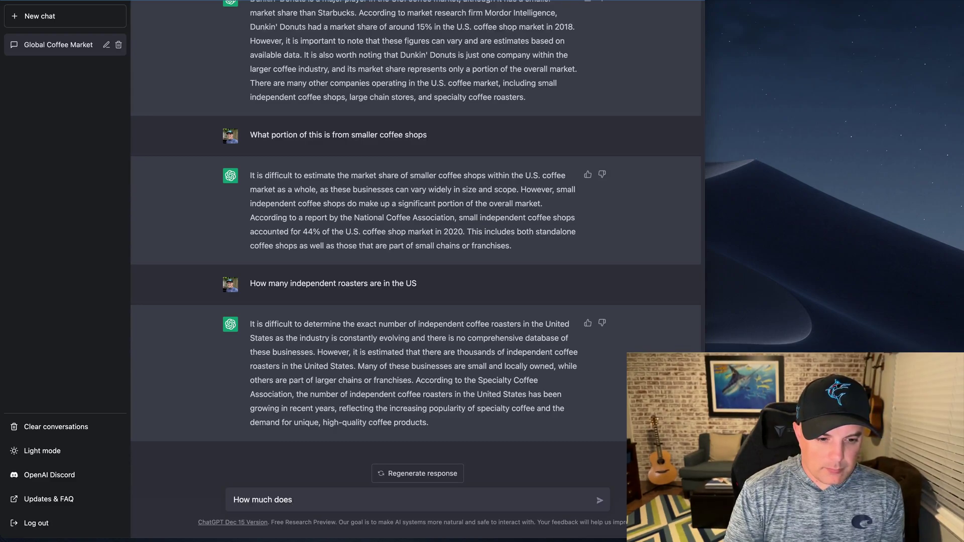
{"action": "type", "text": " an indie roa"}
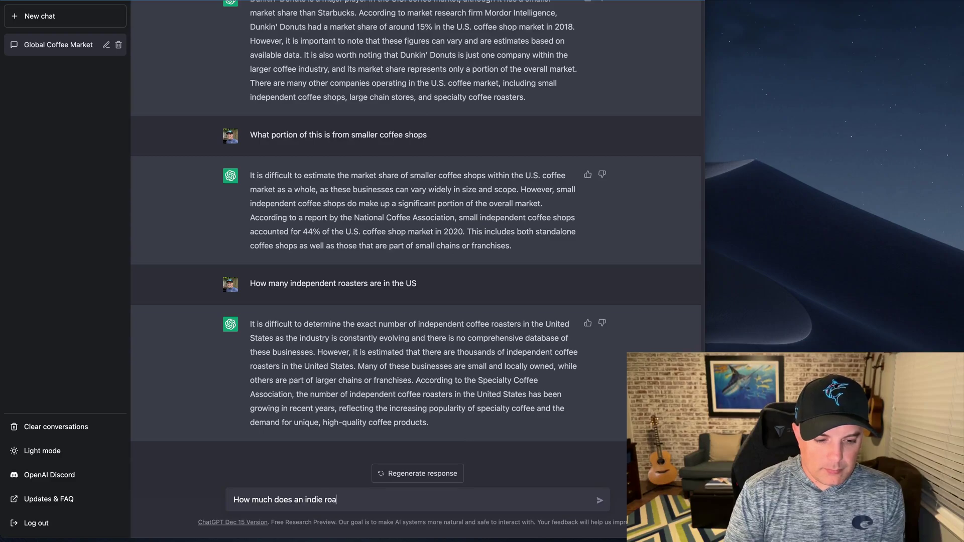
{"action": "type", "text": "ster spend"}
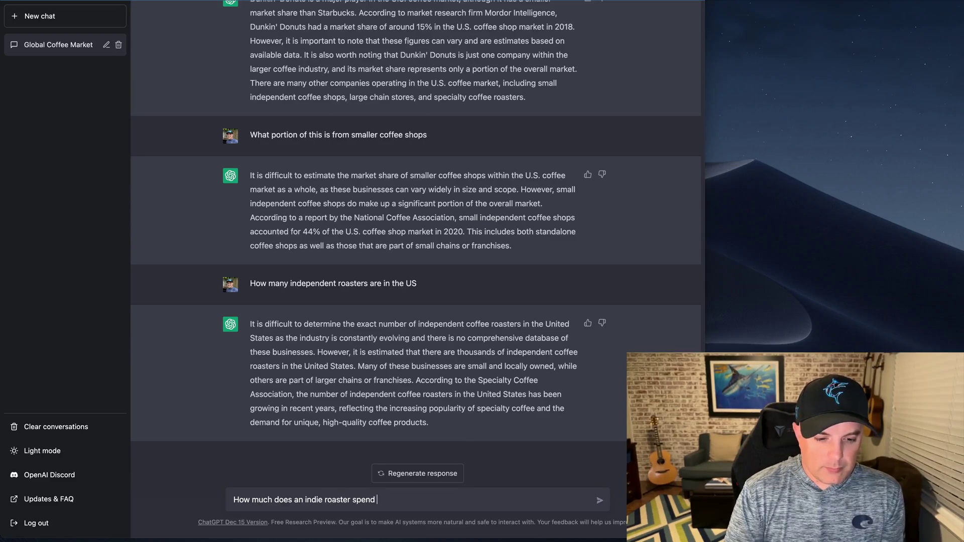
{"action": "type", "text": " on equipment and co"}
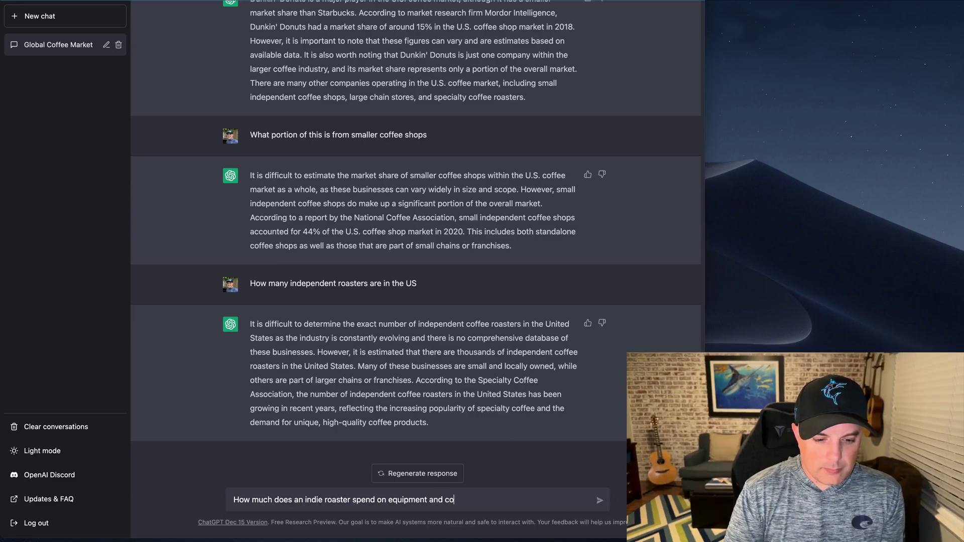
{"action": "type", "text": "ffee"}
{"action": "key", "text": "Return"}
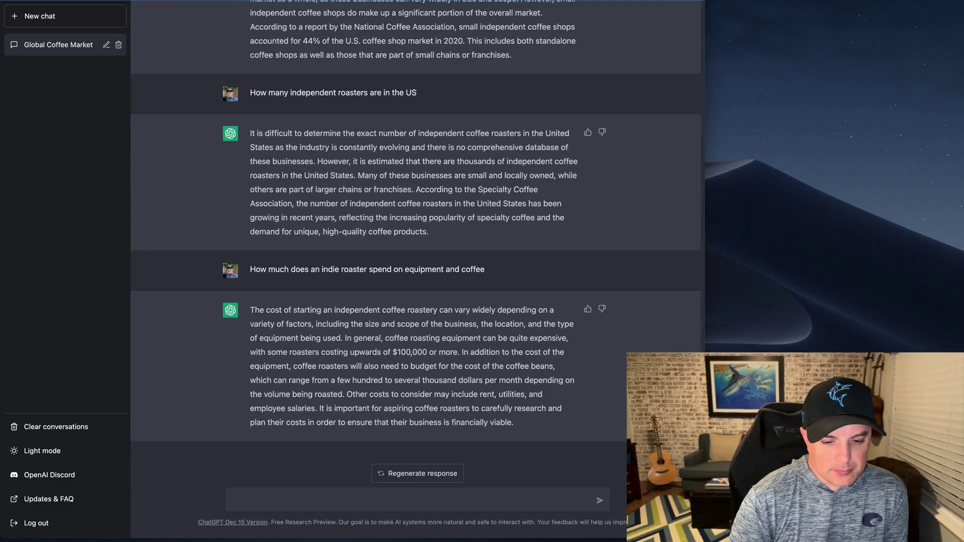
Step: Send the question "How do indie coffee roasters sell their coffee?"
{"action": "type", "text": "ow m"}
{"action": "key", "text": "BackSpace"}
{"action": "key", "text": "BackSpace"}
{"action": "key", "text": "BackSpace"}
{"action": "key", "text": "BackSpace"}
{"action": "key", "text": "BackSpace"}
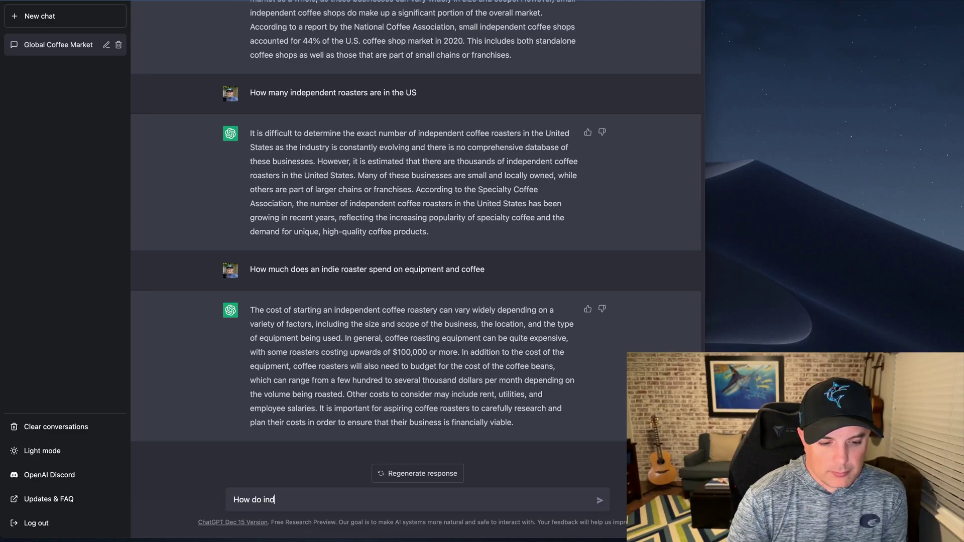
{"action": "type", "text": "roasters sell t"}
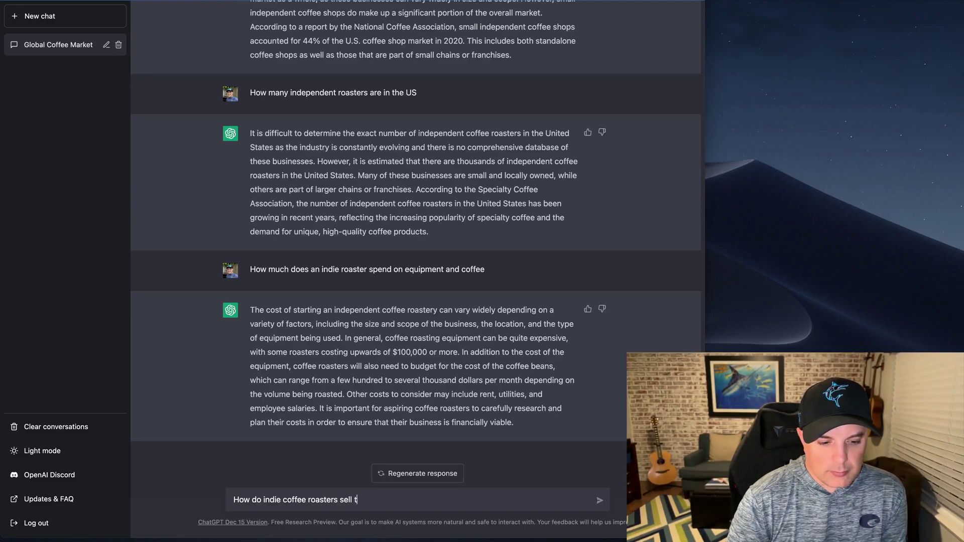
{"action": "type", "text": "coffee?"}
{"action": "key", "text": "Return"}
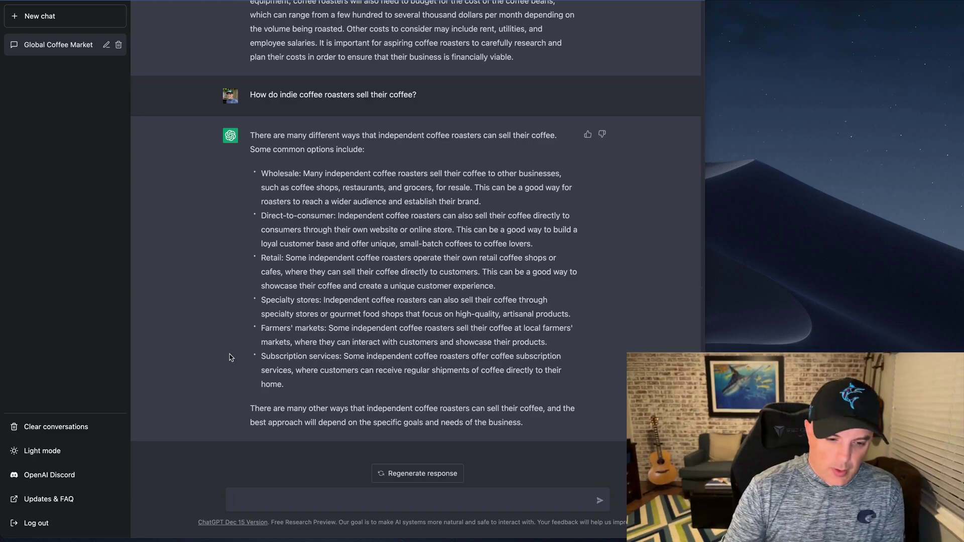
Step: Send the question "Are there tech companies that are targeting the coffee market"
{"action": "left_click", "coordinate": [258, 498]}
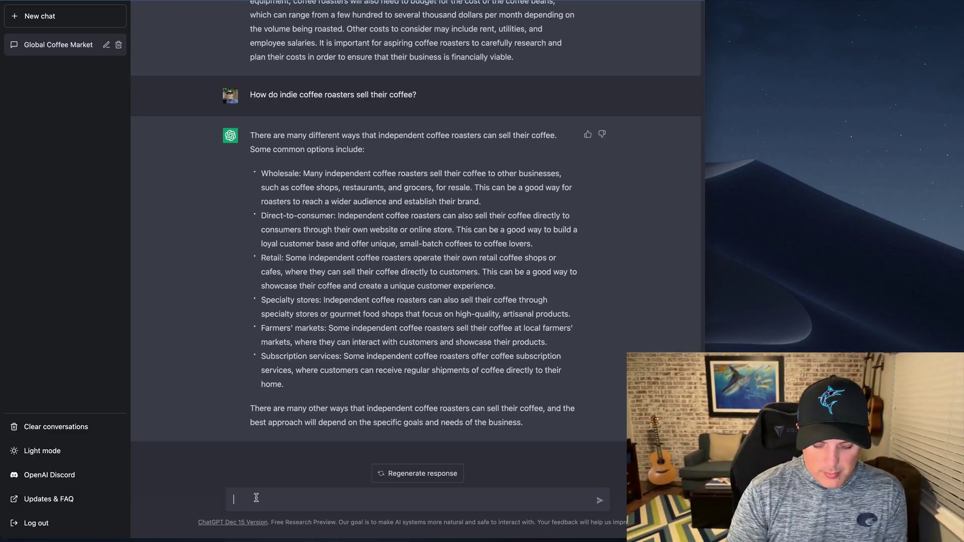
{"action": "type", "text": "What are som"}
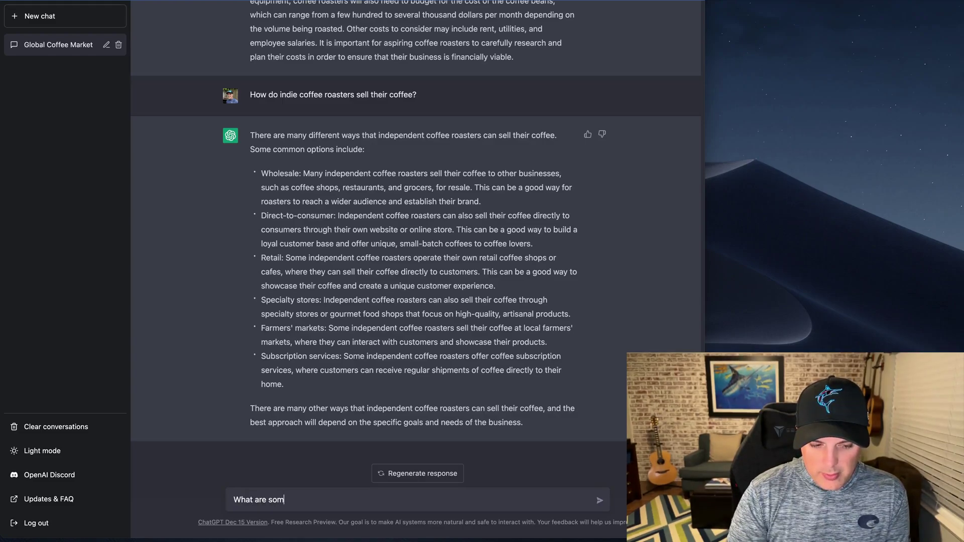
{"action": "type", "text": "e tech"}
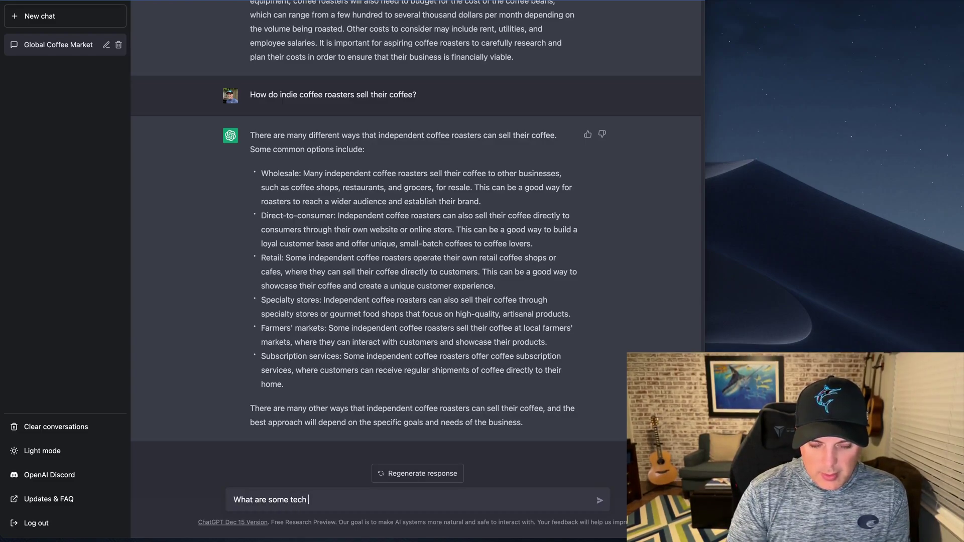
{"action": "type", "text": " companies"}
{"action": "key", "text": "super+a"}
{"action": "type", "text": "Are there"}
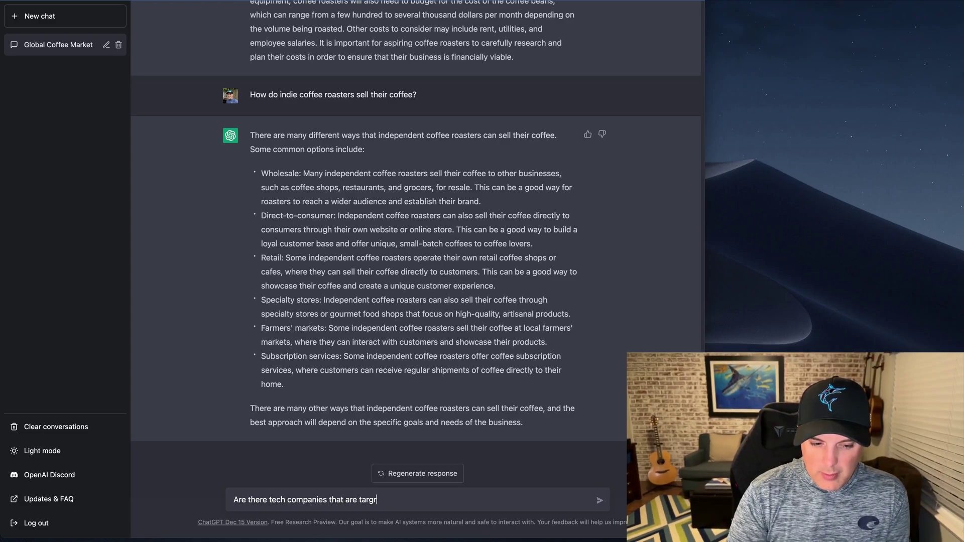
{"action": "key", "text": "BackSpace"}
{"action": "key", "text": "BackSpace"}
{"action": "type", "text": "eting the c"}
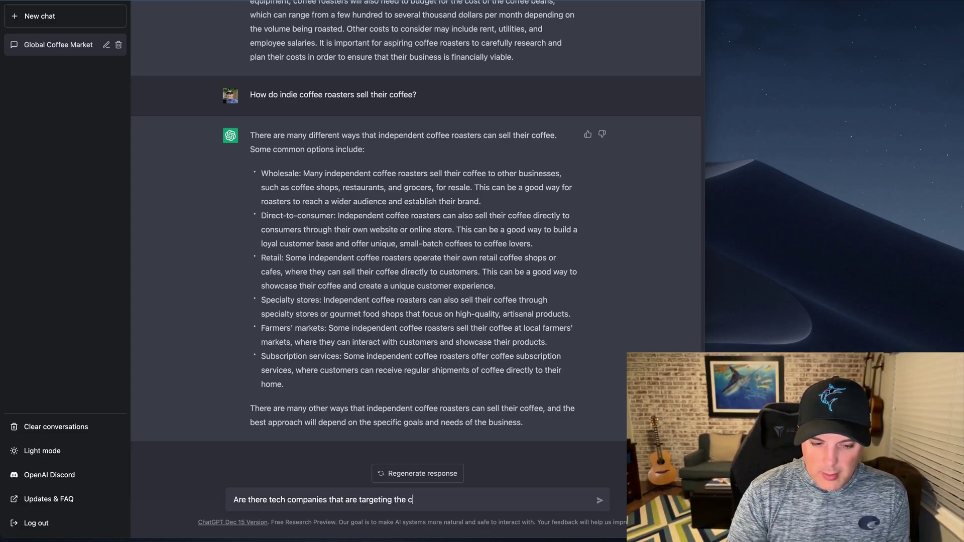
{"action": "type", "text": "offee market"}
{"action": "key", "text": "Return"}
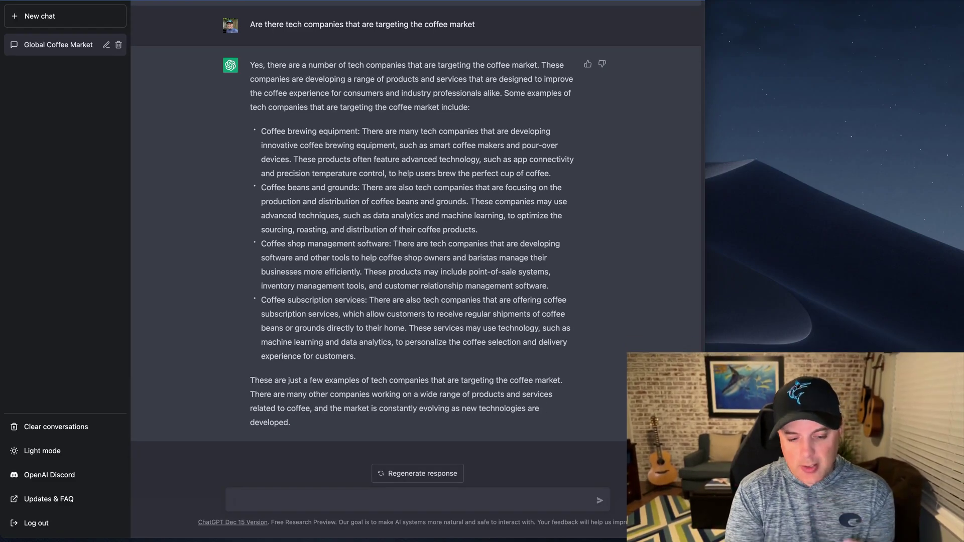
Step: Send the question "What about coffee apps" and follow it up with "Give me specifics"
{"action": "type", "text": "What about co"}
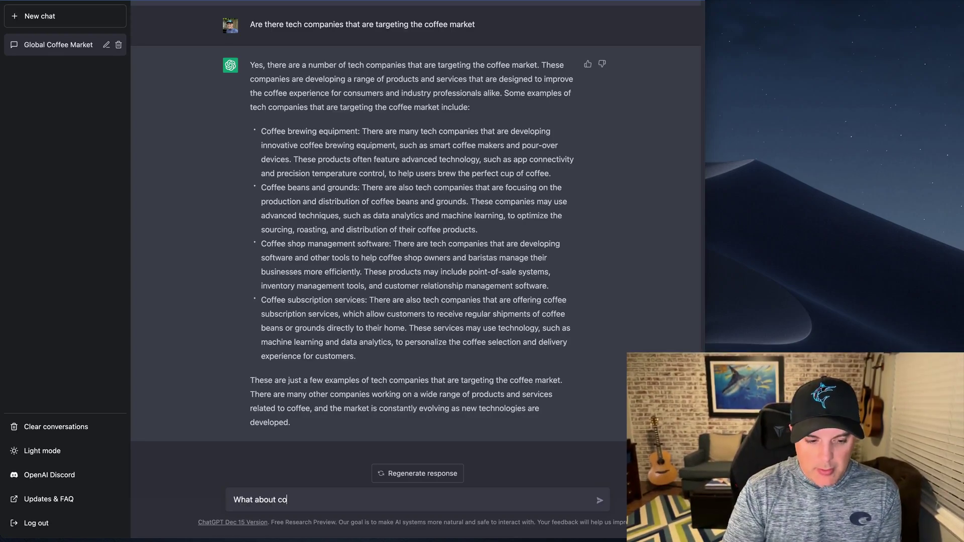
{"action": "type", "text": "ffee apps"}
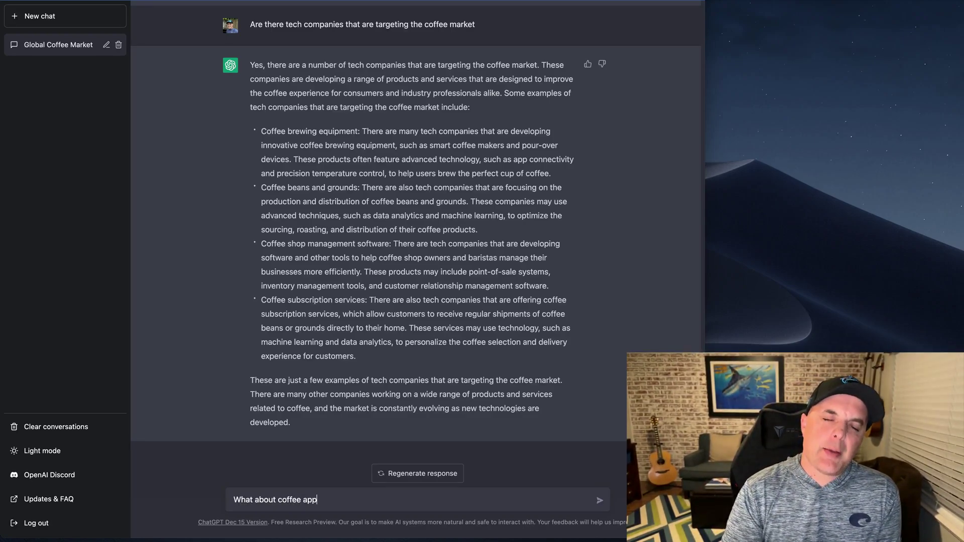
{"action": "key", "text": "Return"}
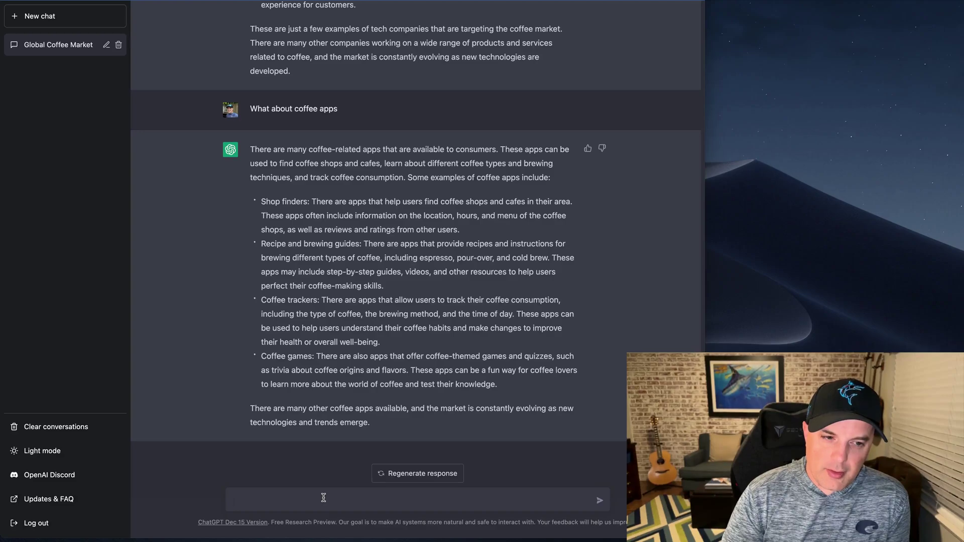
{"action": "type", "text": "Give me specifics"}
{"action": "key", "text": "Return"}
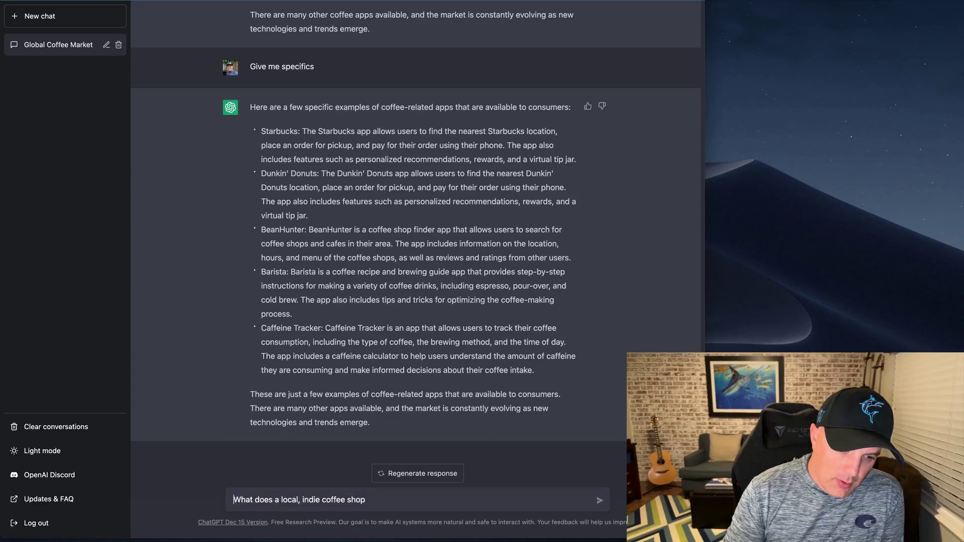
Step: Reword the drafted question and send it as "What do the sales of a local, indie coffee shop look like"
{"action": "key", "text": "shift+alt+Right"}
{"action": "type", "text": "do the sales o"}
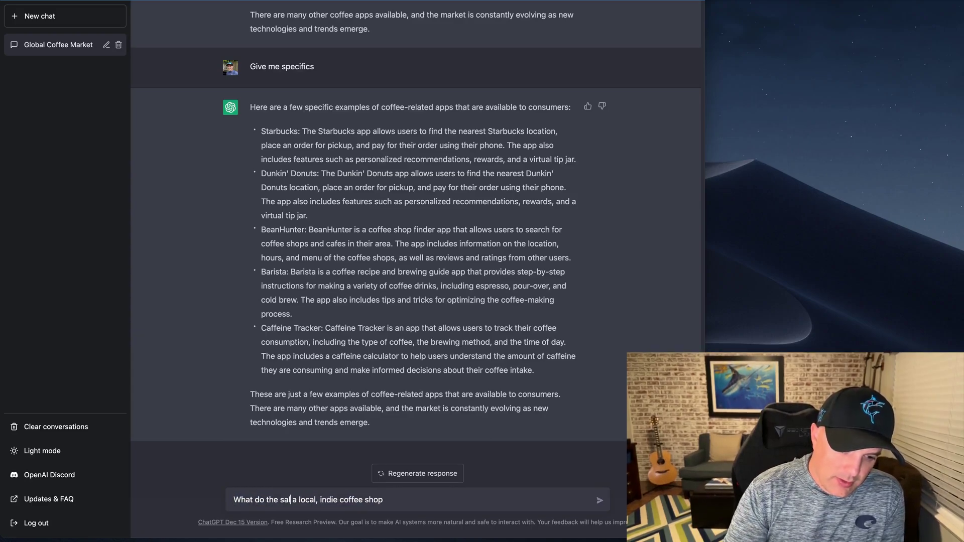
{"action": "type", "text": "f"}
{"action": "type", "text": " look like"}
{"action": "key", "text": "Return"}
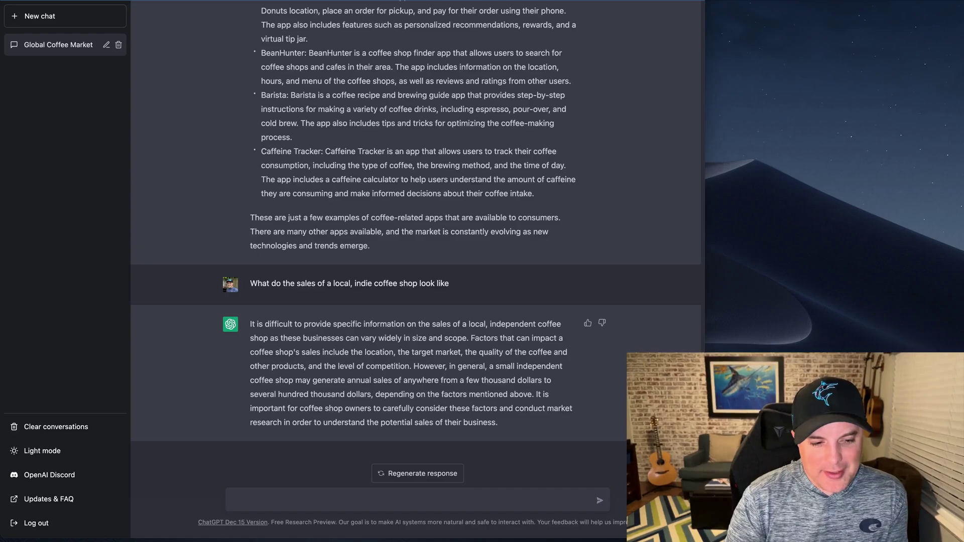
Step: Send the question "What does a P&L of a small coffee shop look like"
{"action": "type", "text": "What does "}
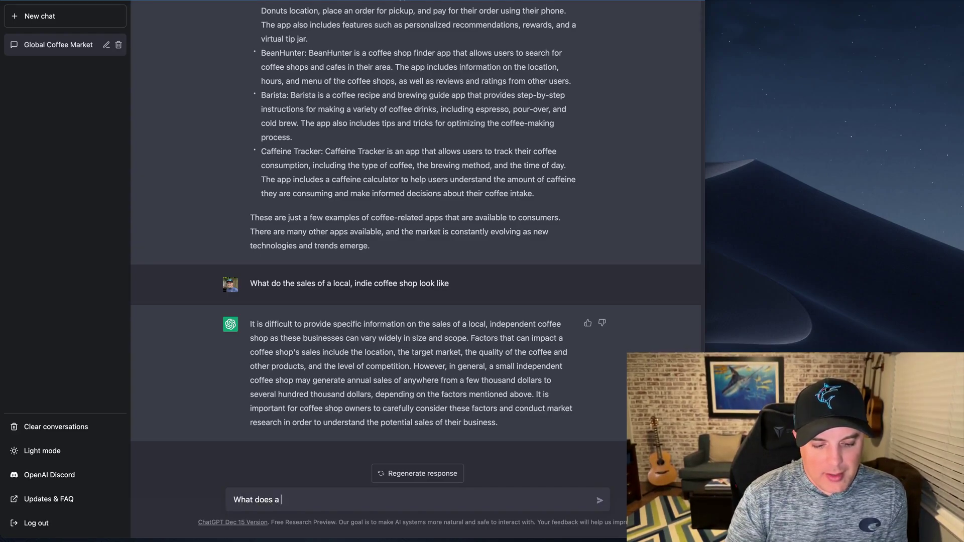
{"action": "type", "text": "a P&L o"}
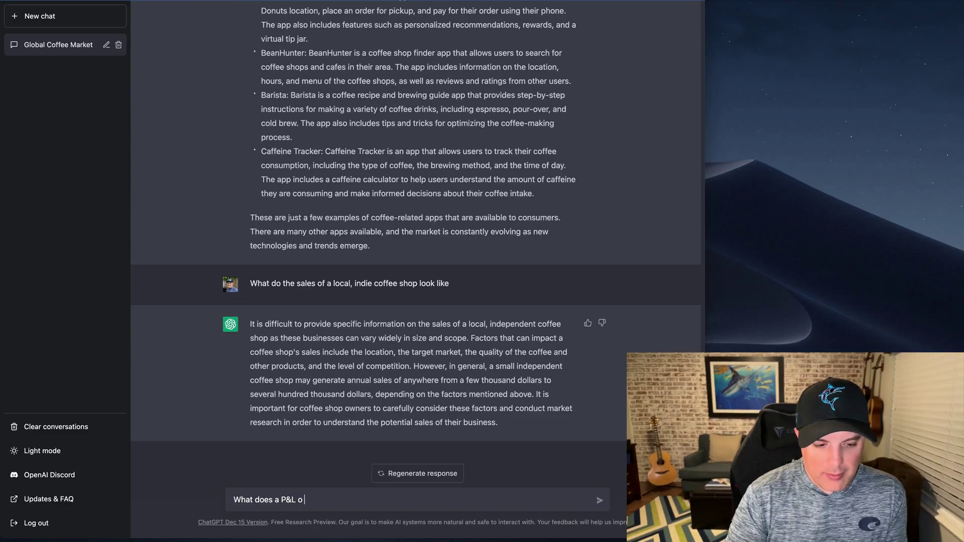
{"action": "type", "text": "f a small coffee shop look like"}
{"action": "key", "text": "Return"}
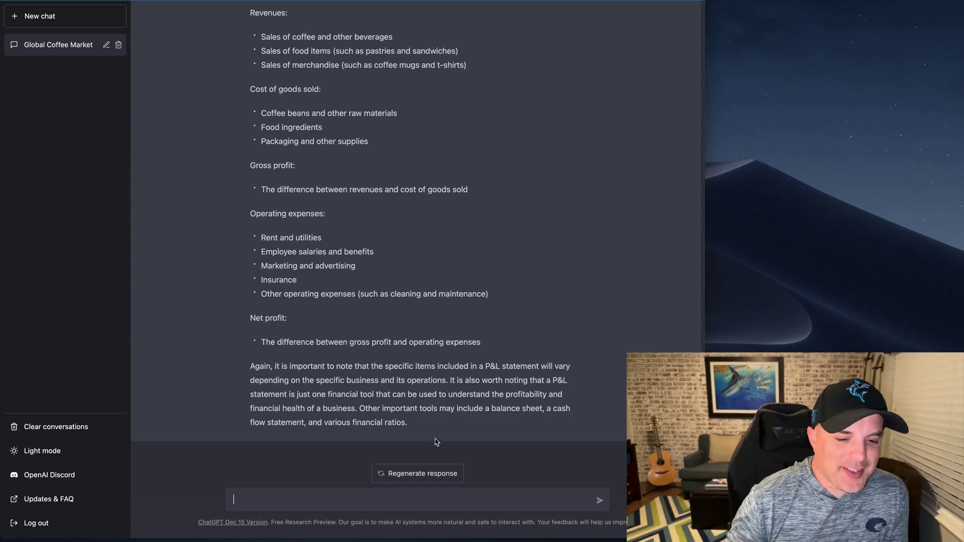
Step: Read the closing note on the P&L statement and send the question "What does a local coffee shop spend on employees"
{"action": "left_click_drag", "start_coordinate": [449, 382], "coordinate": [362, 403]}
{"action": "left_click", "coordinate": [362, 402]}
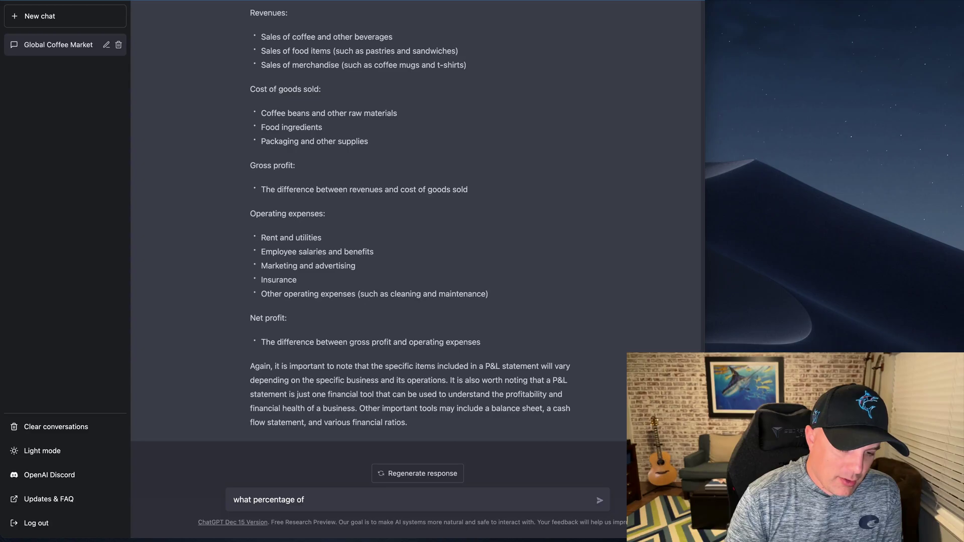
{"action": "key", "text": "super+a"}
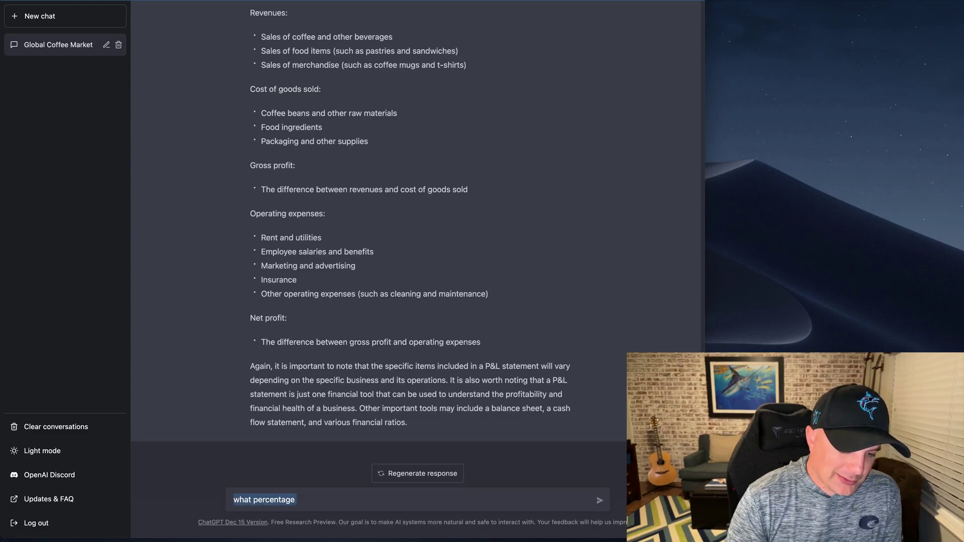
{"action": "type", "text": "What does a"}
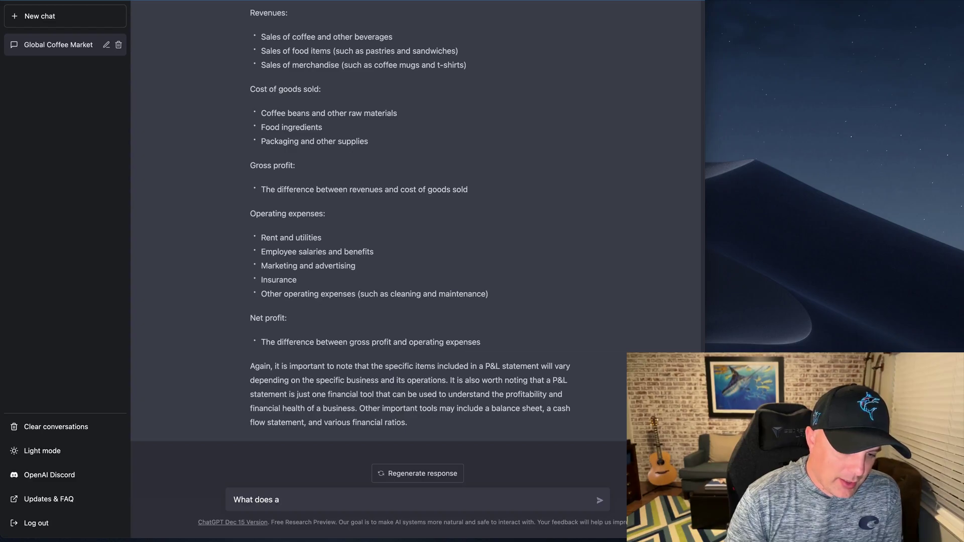
{"action": "type", "text": " loca"}
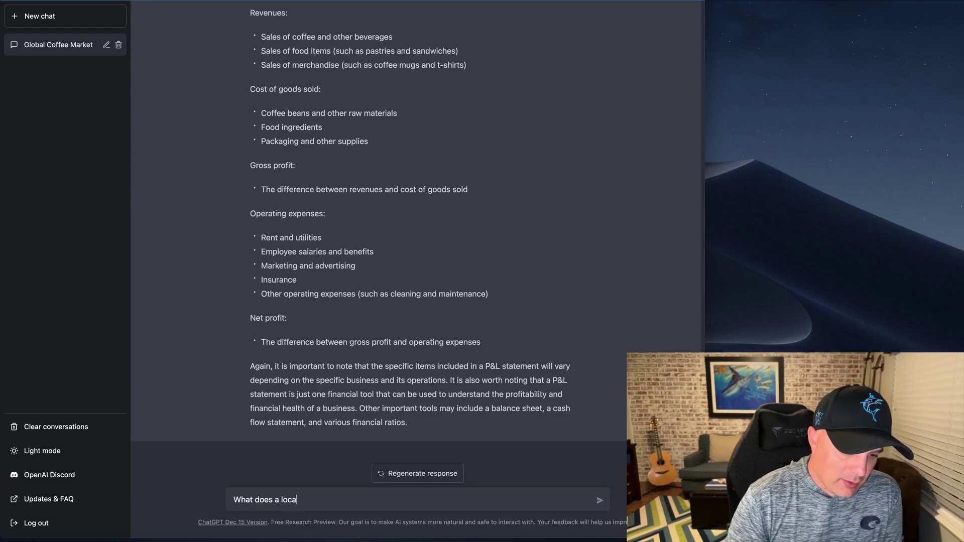
{"action": "type", "text": "l coffee shop spend in"}
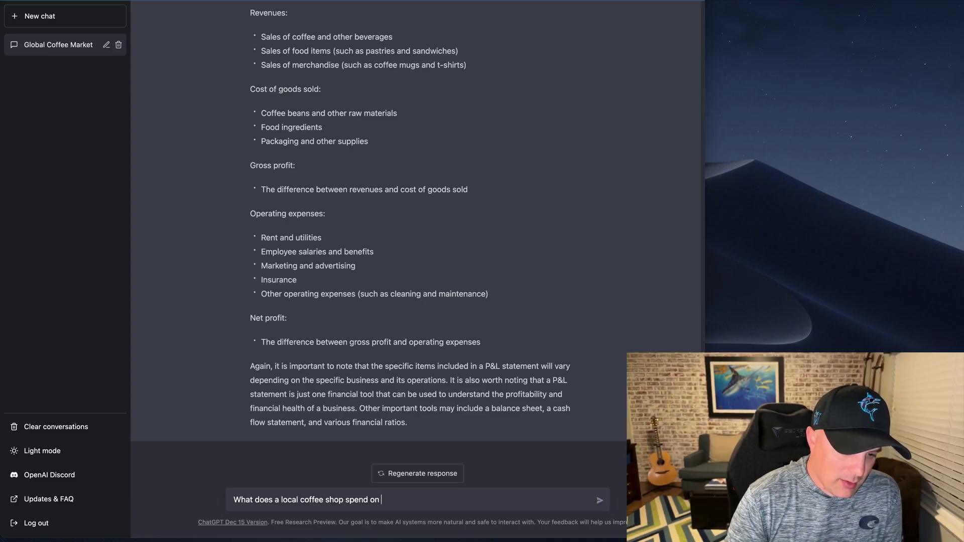
{"action": "type", "text": " employees"}
{"action": "key", "text": "Return"}
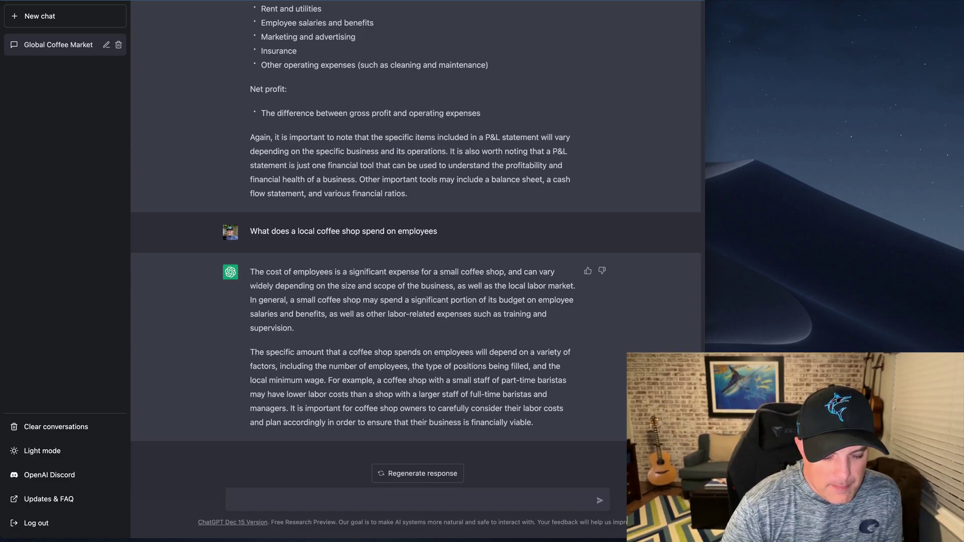
Step: Send the question "What do coffee beans cost" and follow it up with "What is the most expensive coffee beans"
{"action": "type", "text": "What do coffee "}
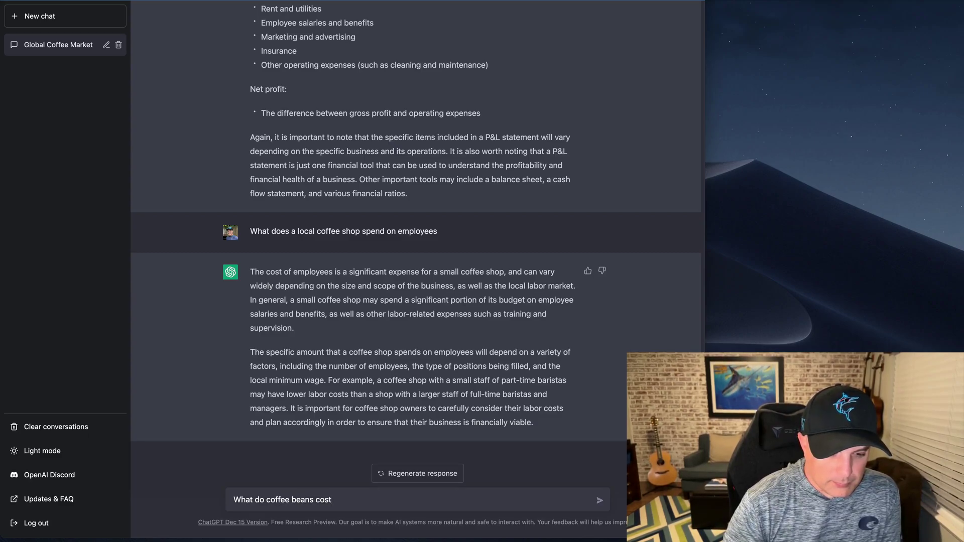
{"action": "type", "text": "beans cost"}
{"action": "key", "text": "Return"}
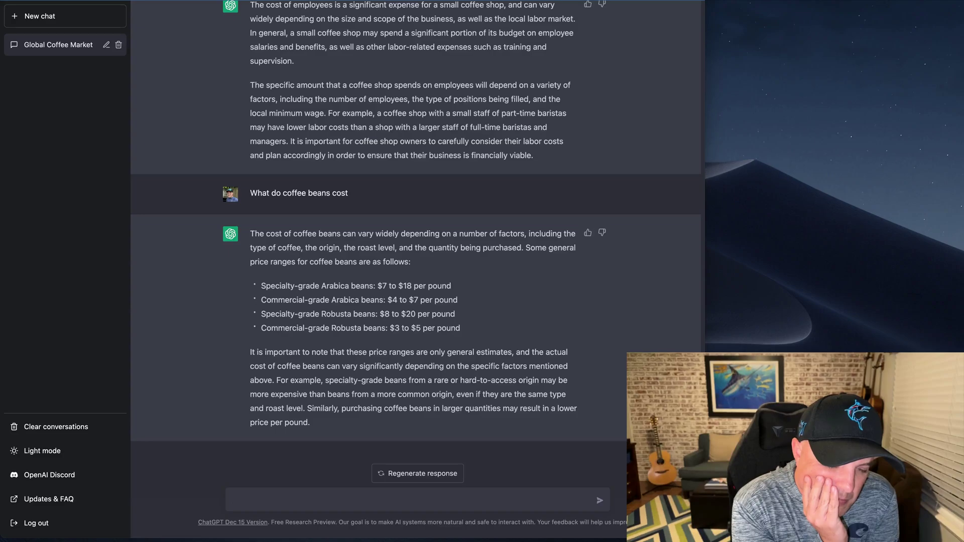
{"action": "type", "text": "What"}
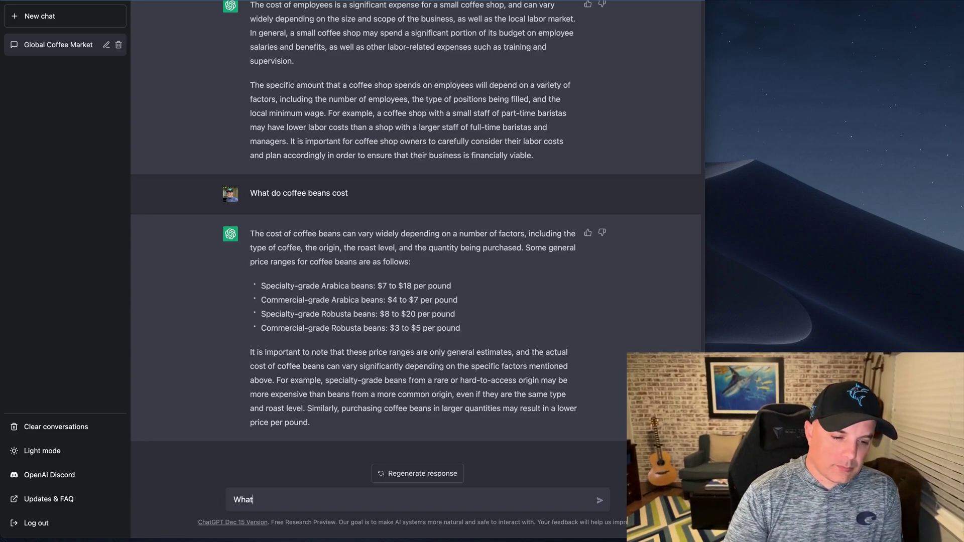
{"action": "type", "text": " ar the most expensive coffee beans"}
{"action": "key", "text": "Return"}
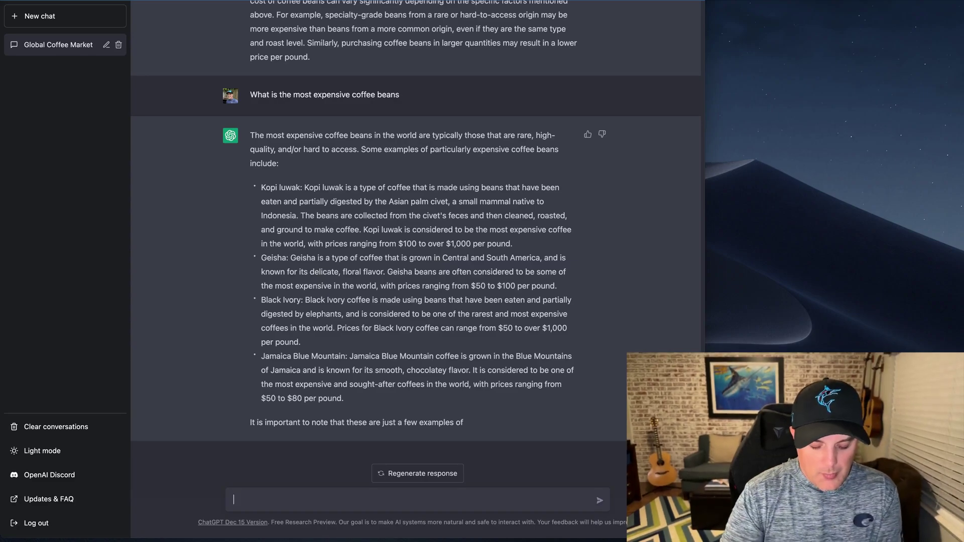
Step: Send the question "who sells these" about the expensive beans and follow it up with "where can i find these in florida"
{"action": "type", "text": "who sells these"}
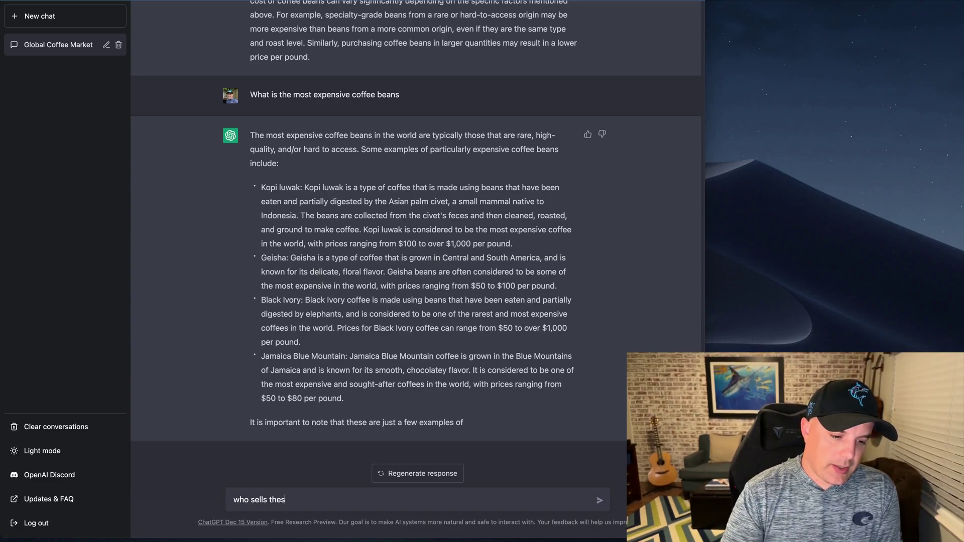
{"action": "key", "text": "Return"}
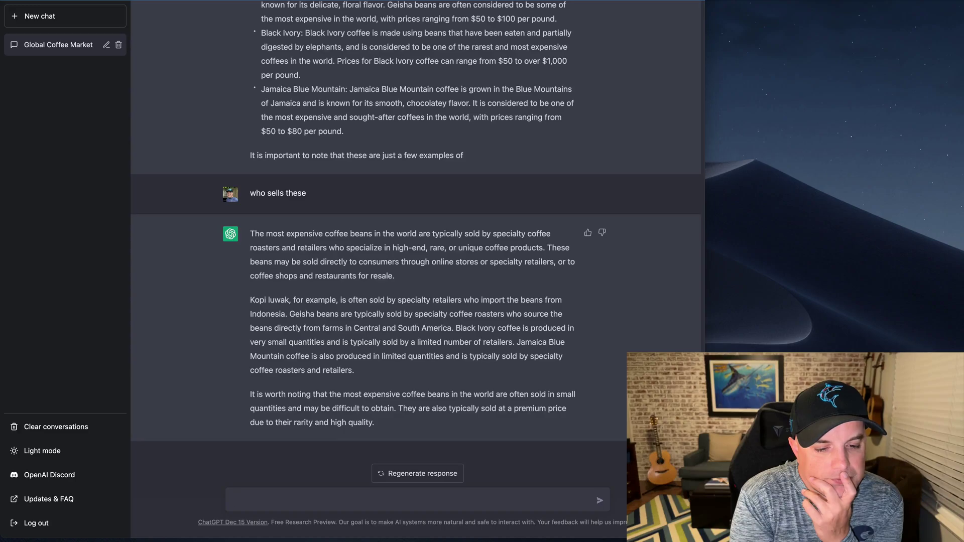
{"action": "type", "text": "where can i fi"}
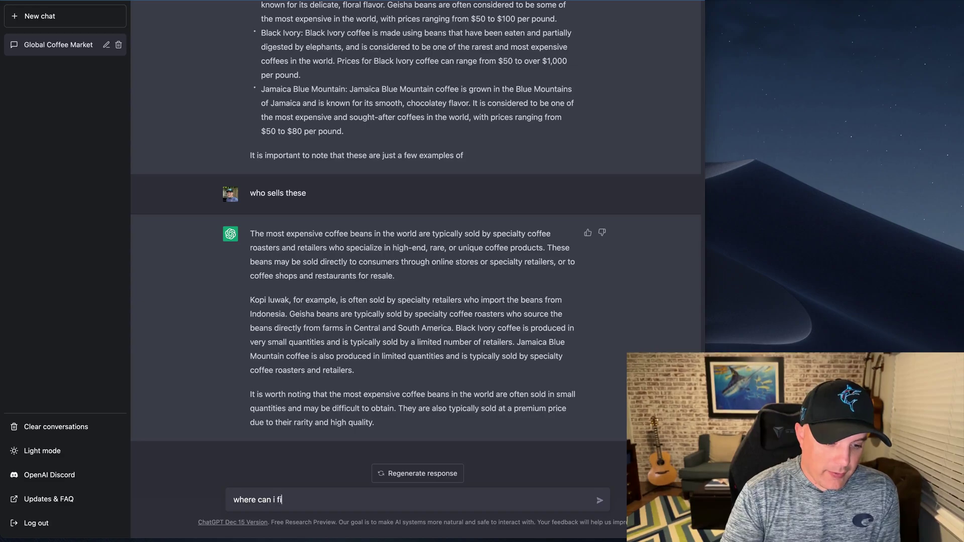
{"action": "type", "text": "nd these in florida"}
{"action": "key", "text": "Return"}
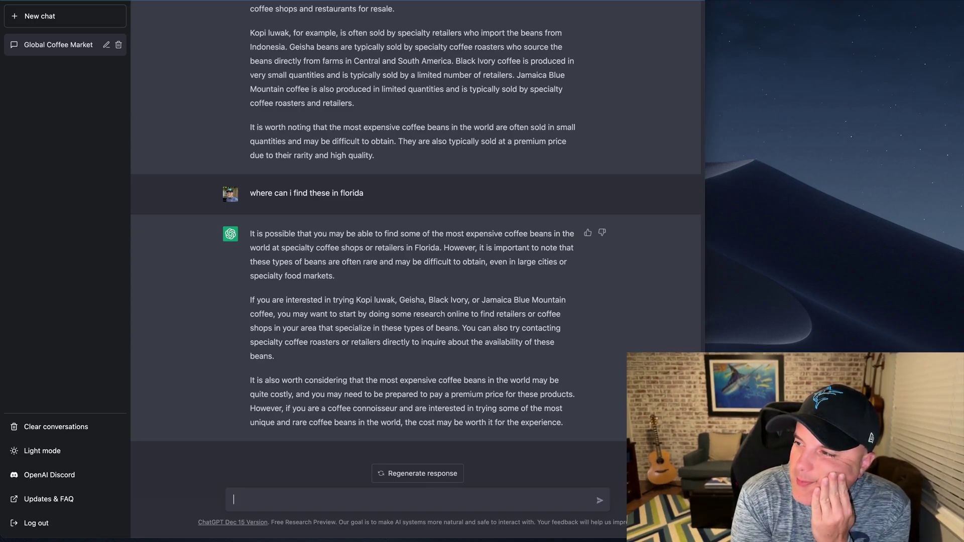
Step: Review the Florida answer and send the question "What are the common problems coffee shops have when selling coffee"
{"action": "scroll", "coordinate": [416, 252], "scroll_direction": "up", "scroll_amount": 15}
{"action": "scroll", "coordinate": [416, 251], "scroll_direction": "down", "scroll_amount": 15}
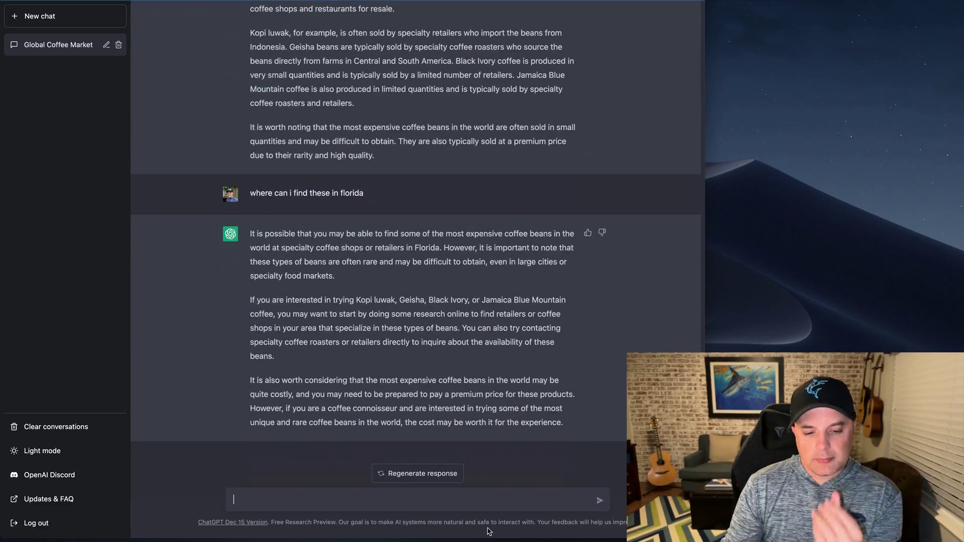
{"action": "type", "text": "What are the"}
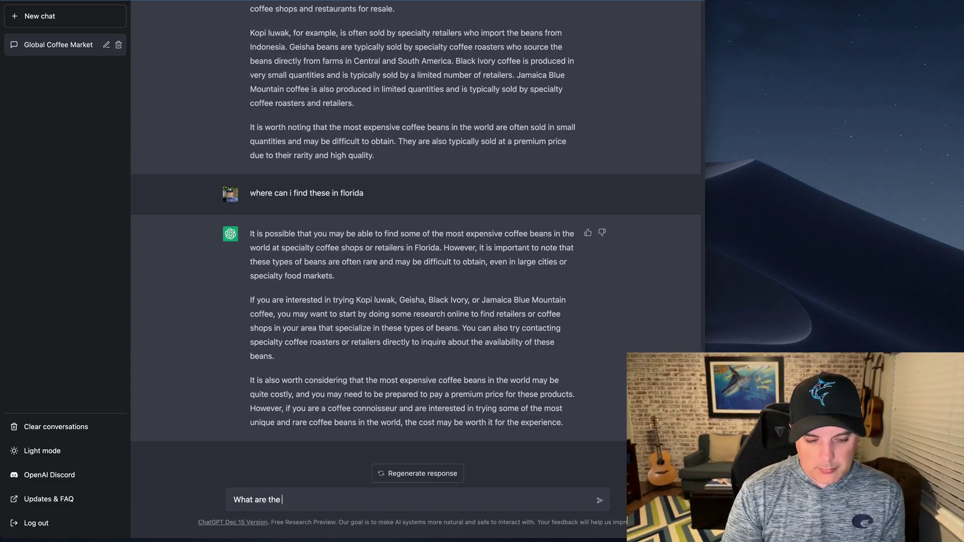
{"action": "key", "text": "super+a"}
{"action": "type", "text": "Wha"}
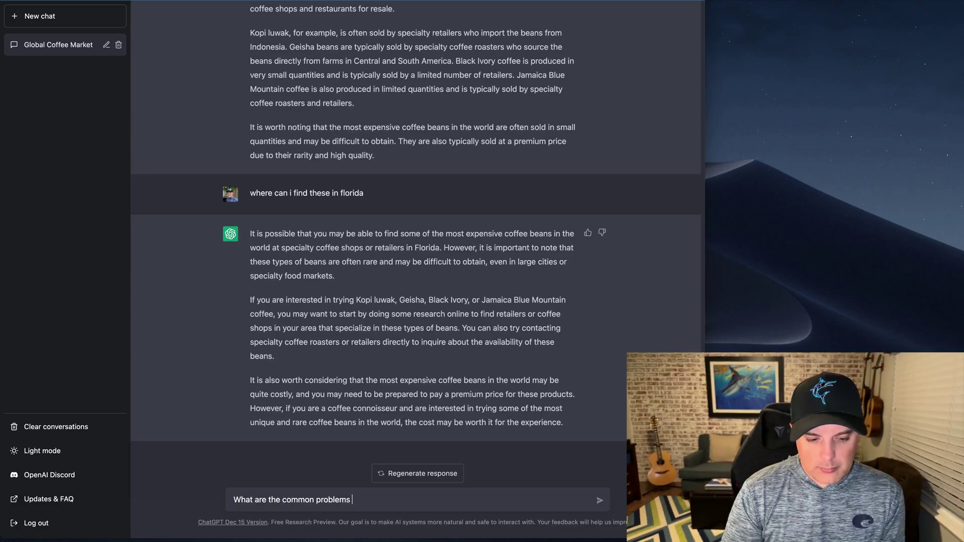
{"action": "type", "text": "t are the common problems coffee shops have when selling"}
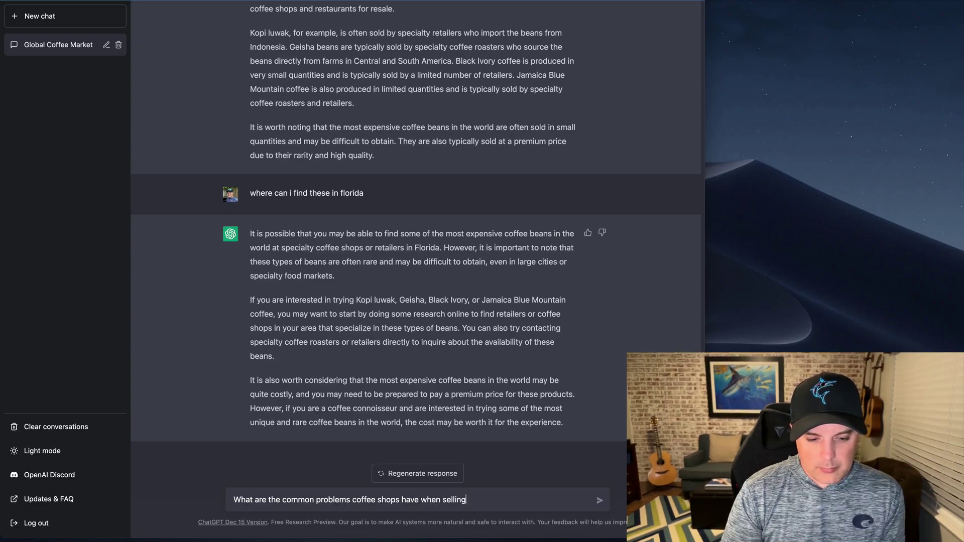
{"action": "type", "text": " coffee"}
{"action": "key", "text": "Return"}
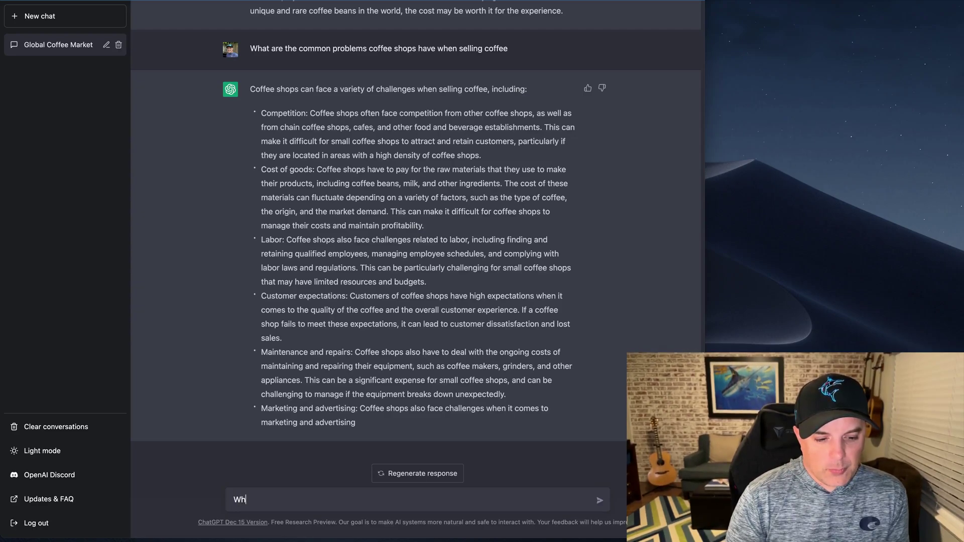
Step: Send the question "What are some things customers expect out of coffee shops"
{"action": "type", "text": "customers expect out of"}
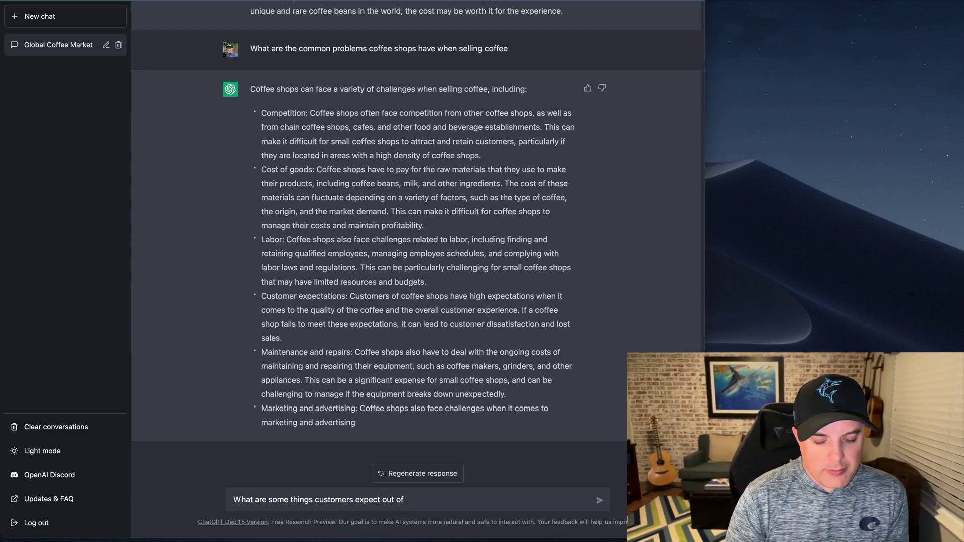
{"action": "type", "text": " coffee shops"}
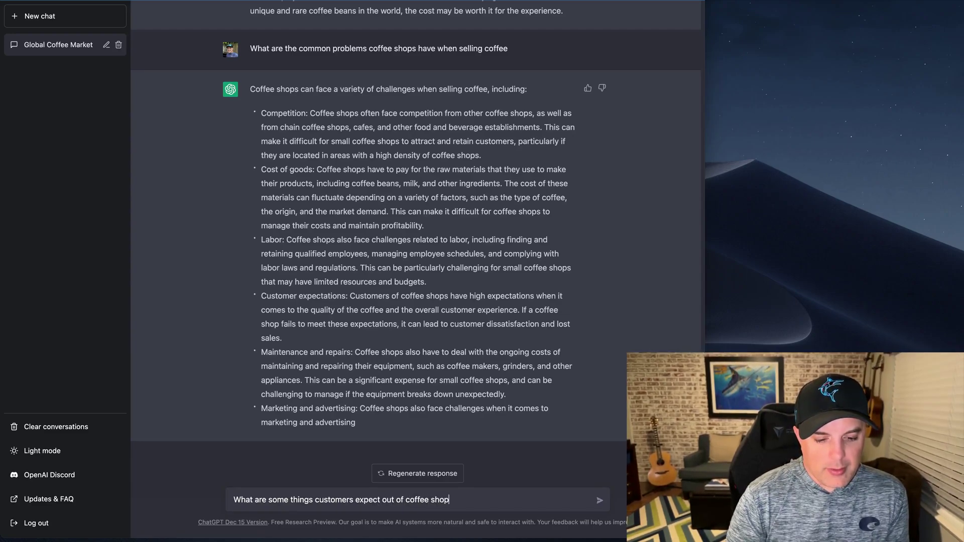
{"action": "key", "text": "Return"}
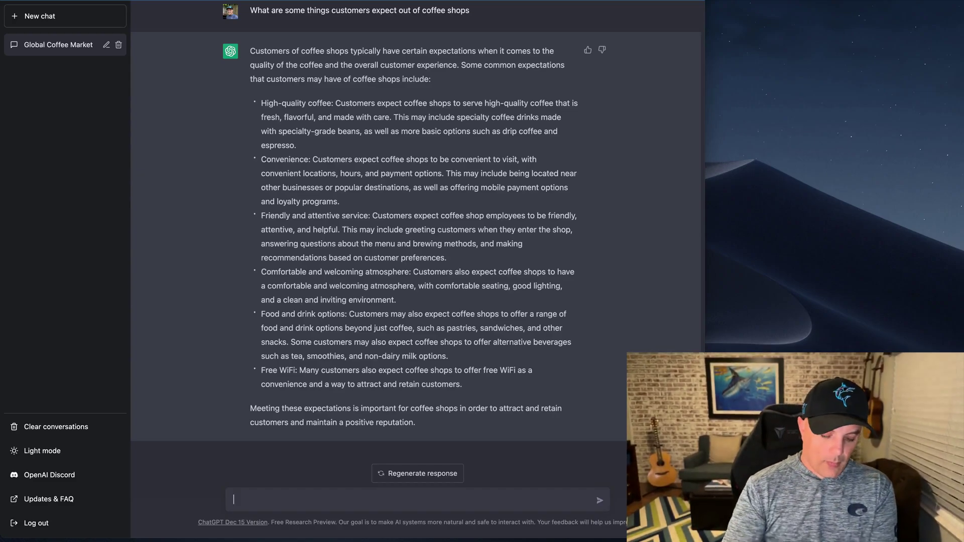
Step: Send the question "Do coffee drinkers look for specific types of coffee, like Yeman coffee"
{"action": "type", "text": "Do "}
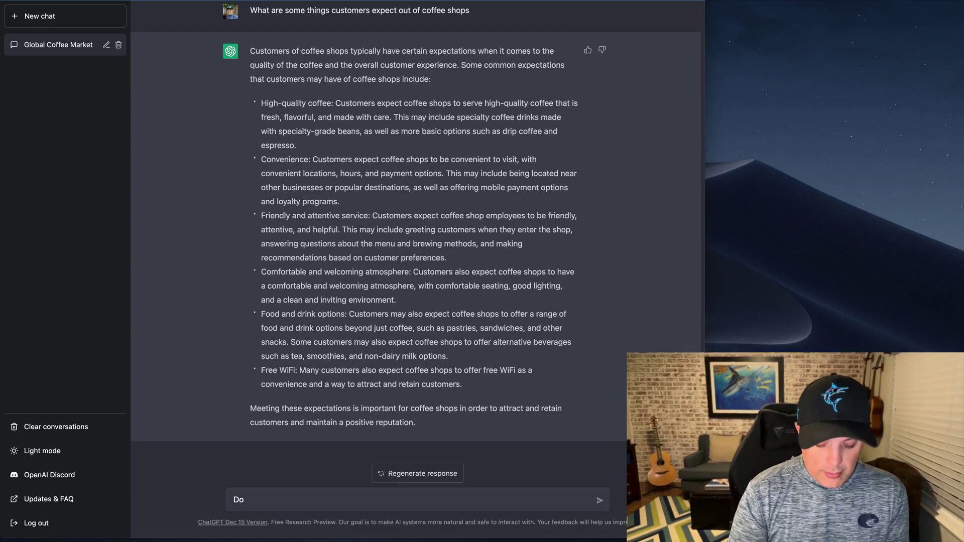
{"action": "type", "text": "coffee drinkers look for"}
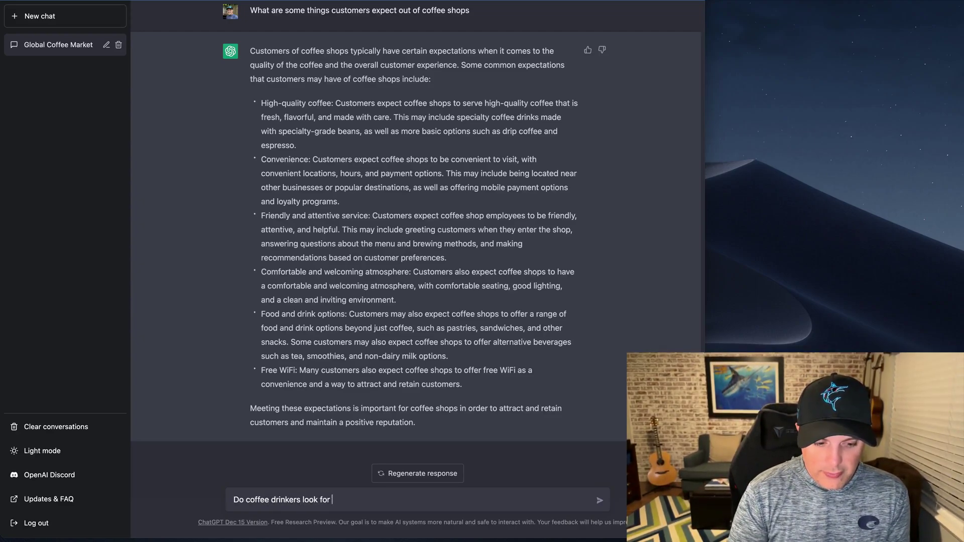
{"action": "type", "text": " coffe"}
{"action": "key", "text": "shift+alt+Left"}
{"action": "type", "text": "speci"}
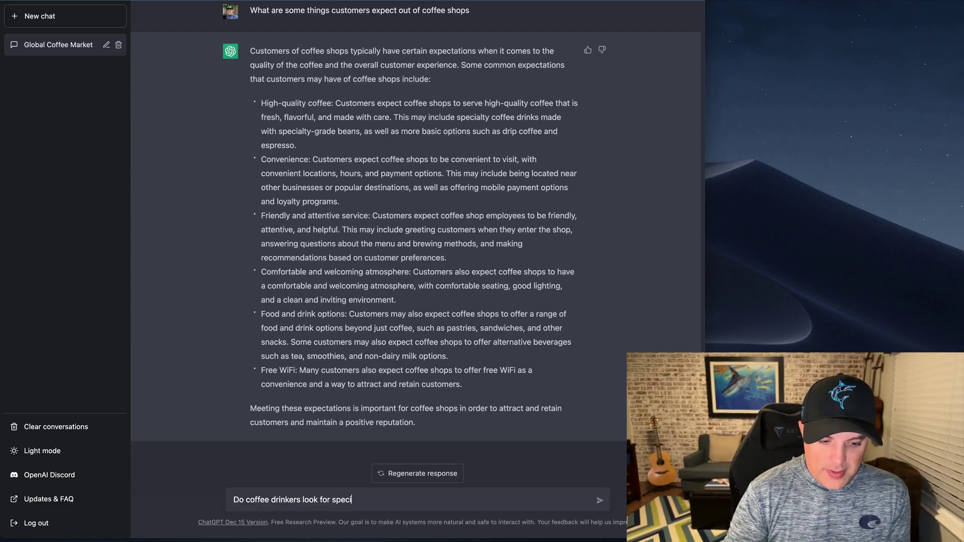
{"action": "type", "text": "fic types of coffee, like Yeman coffee"}
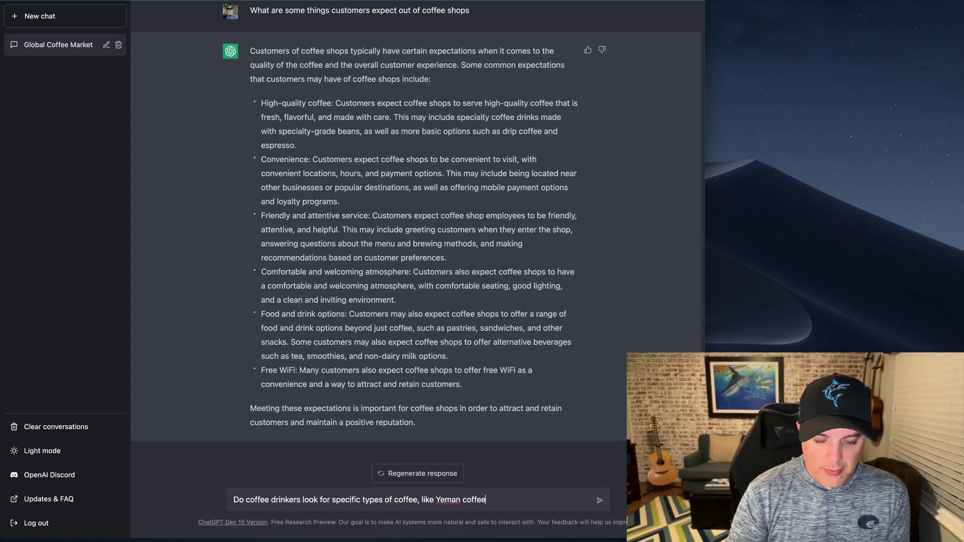
{"action": "type", "text": ","}
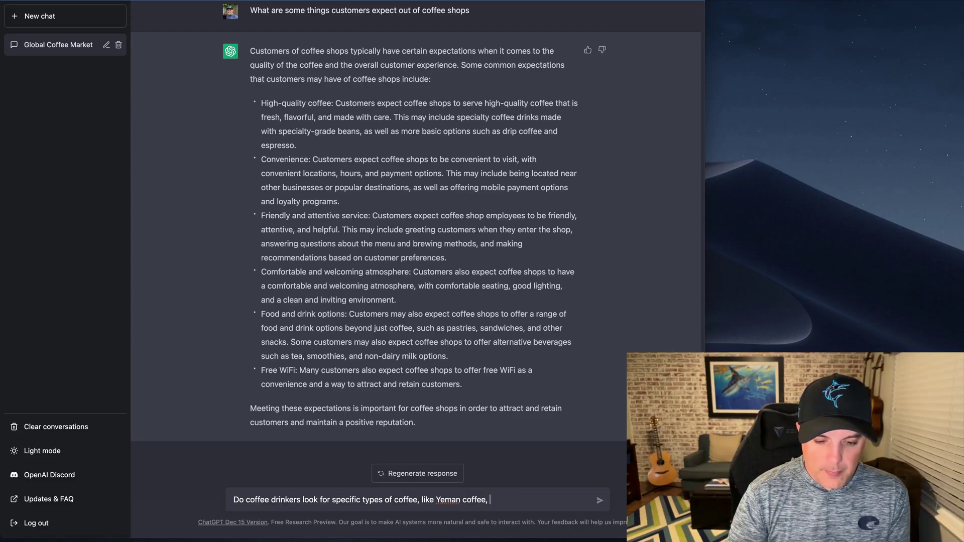
{"action": "type", "text": " whereto"}
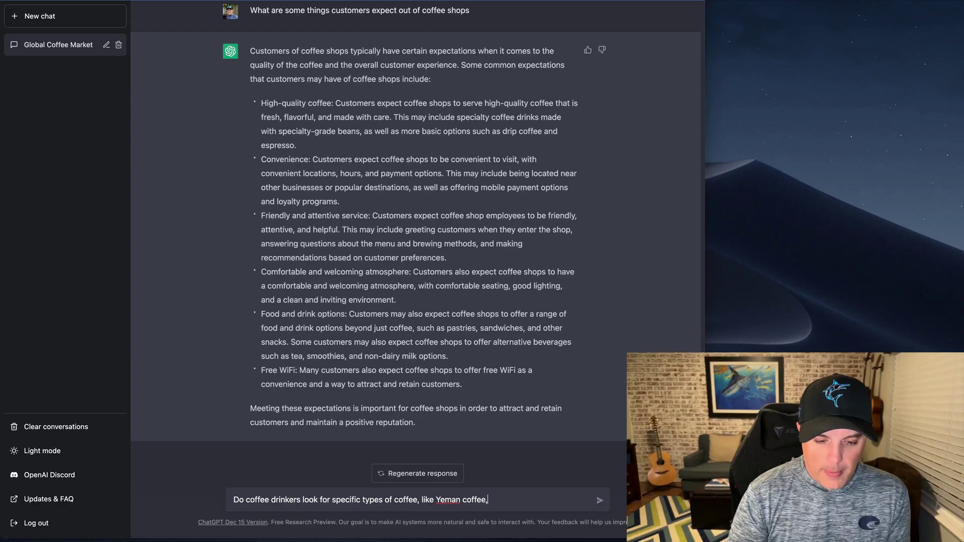
{"action": "key", "text": "BackSpace"}
{"action": "key", "text": "Return"}
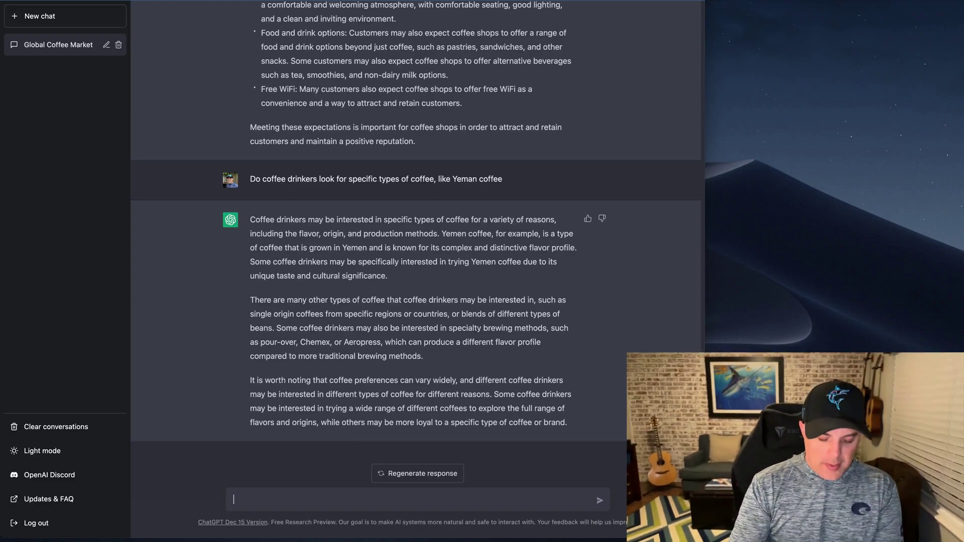
Step: Send "For this business MVP - the goals are to get early coffee drinker adopters, early niche coffee shop owners and indie roasters, and pilot a subscription program."
{"action": "type", "text": "For thi"}
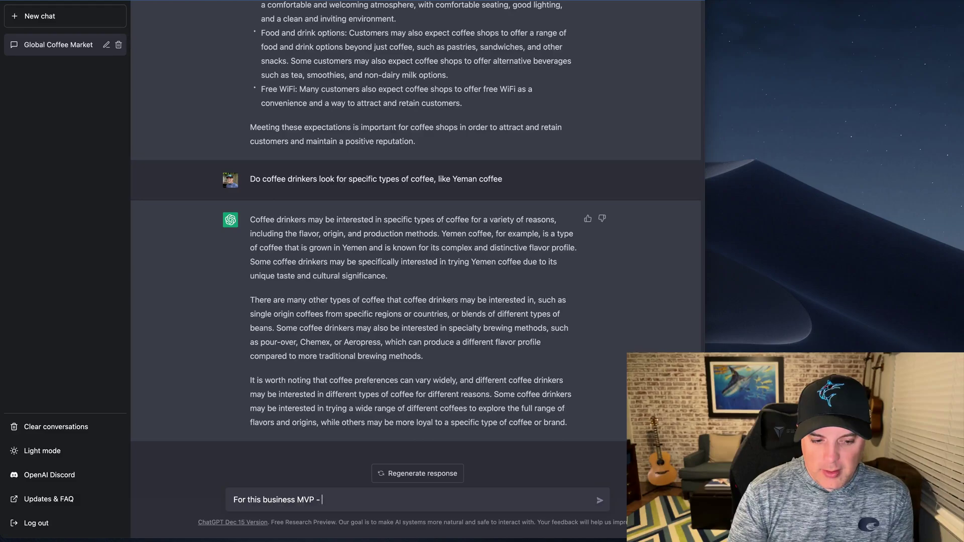
{"action": "type", "text": "s business "}
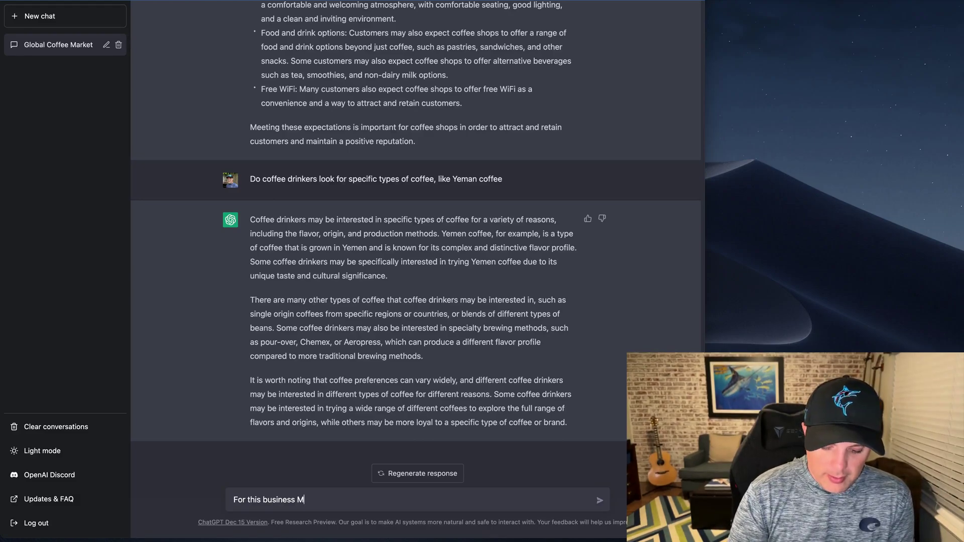
{"action": "type", "text": "MVP"}
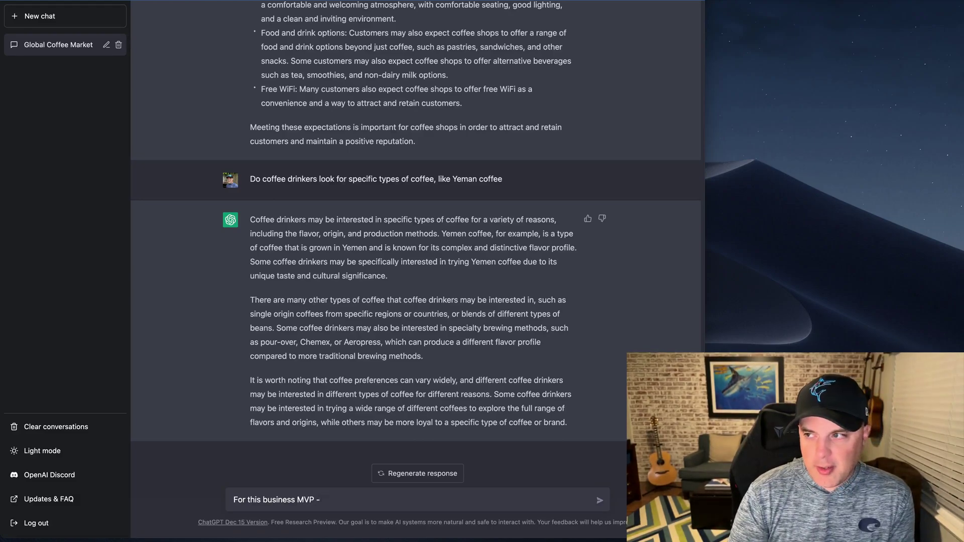
{"action": "type", "text": " - the goals are to get "}
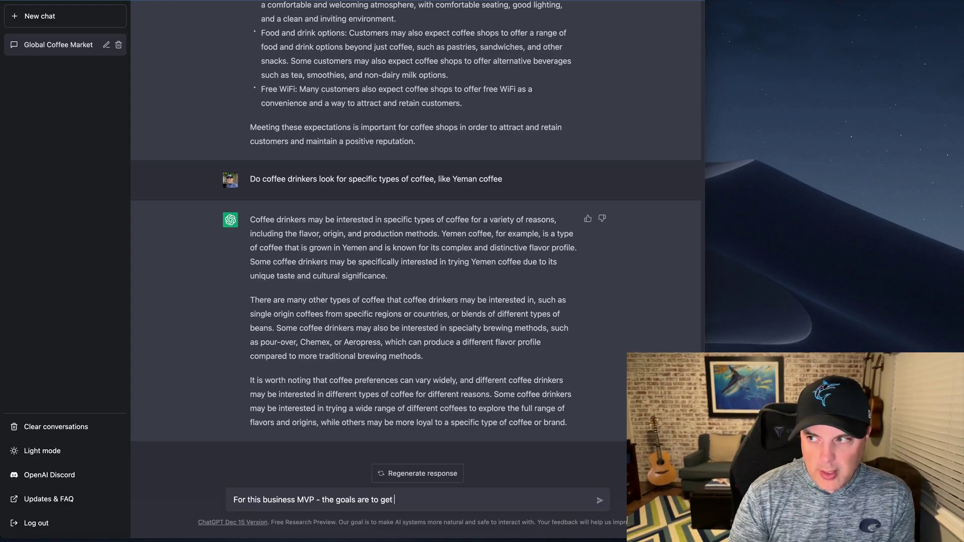
{"action": "type", "text": "early coffee drinker"}
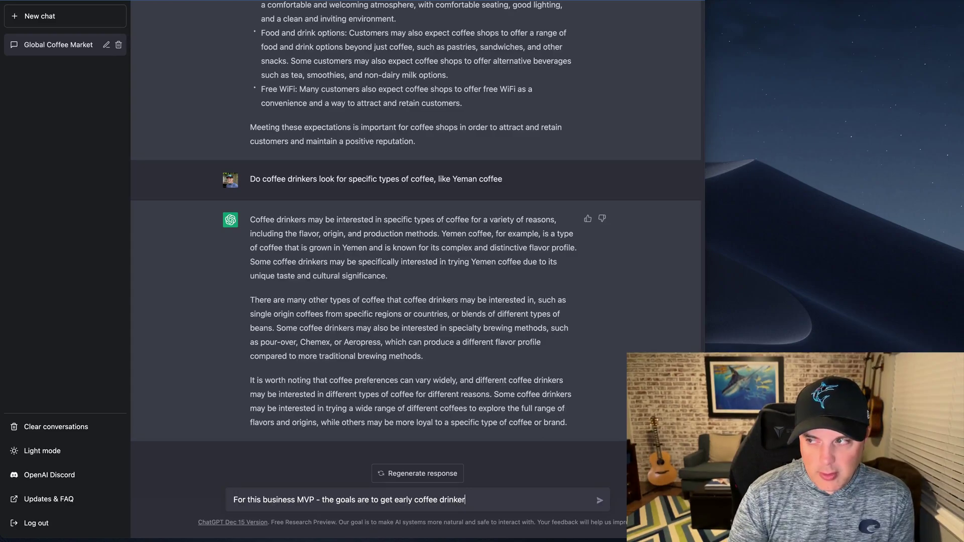
{"action": "type", "text": " adopters, early niche cof"}
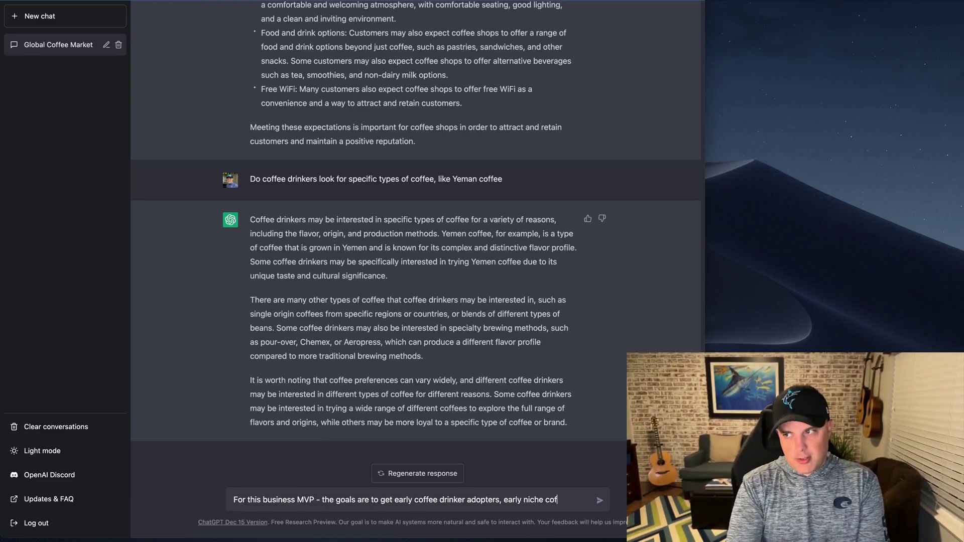
{"action": "type", "text": "fee shop own"}
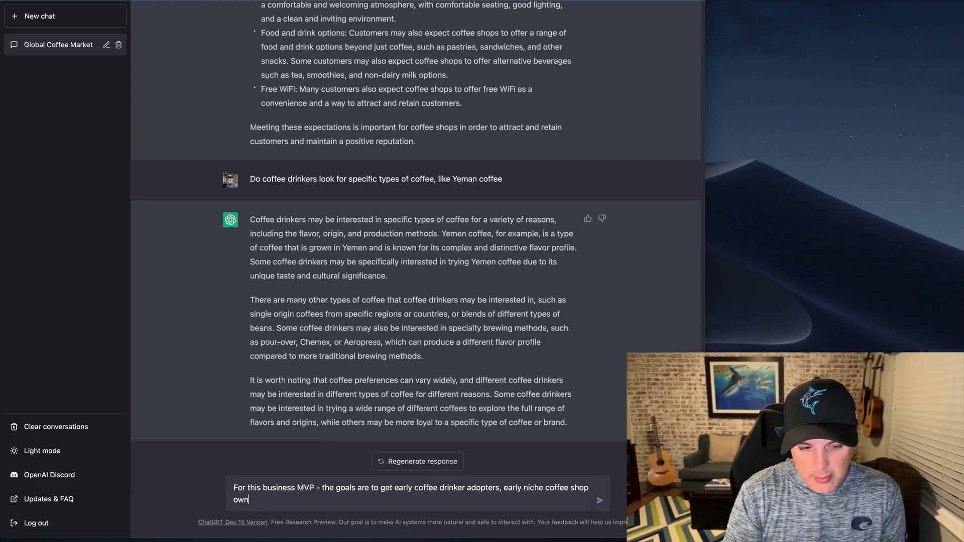
{"action": "type", "text": "ers and roasters, "}
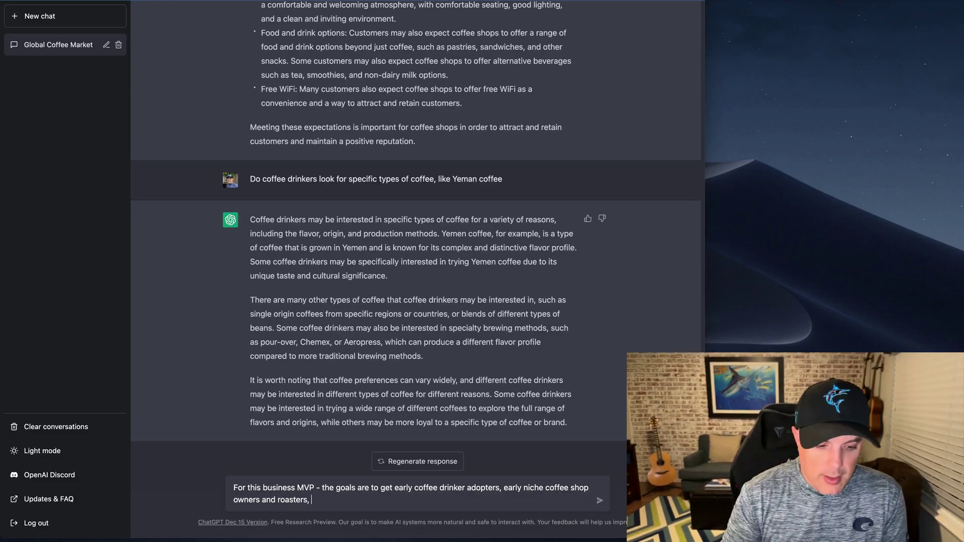
{"action": "type", "text": "indie "}
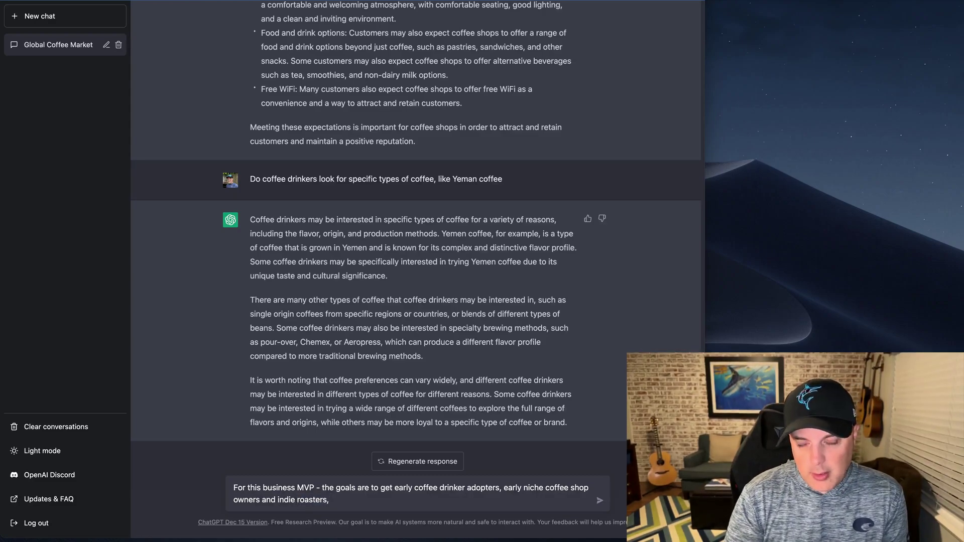
{"action": "type", "text": "and pilot a subscription program."}
{"action": "key", "text": "Return"}
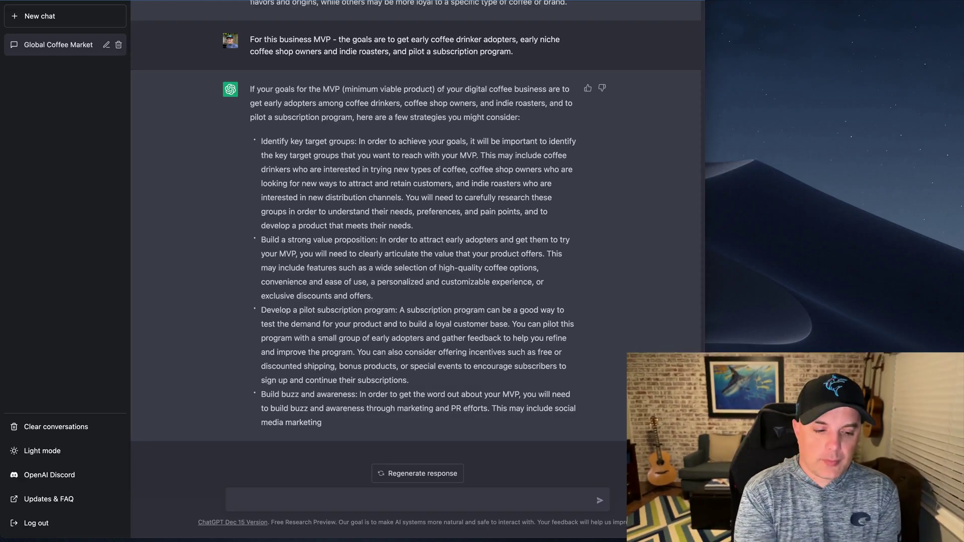
Step: Send the question "Based on these, what kind of coffee app would address these problems."
{"action": "type", "text": "Bawed"}
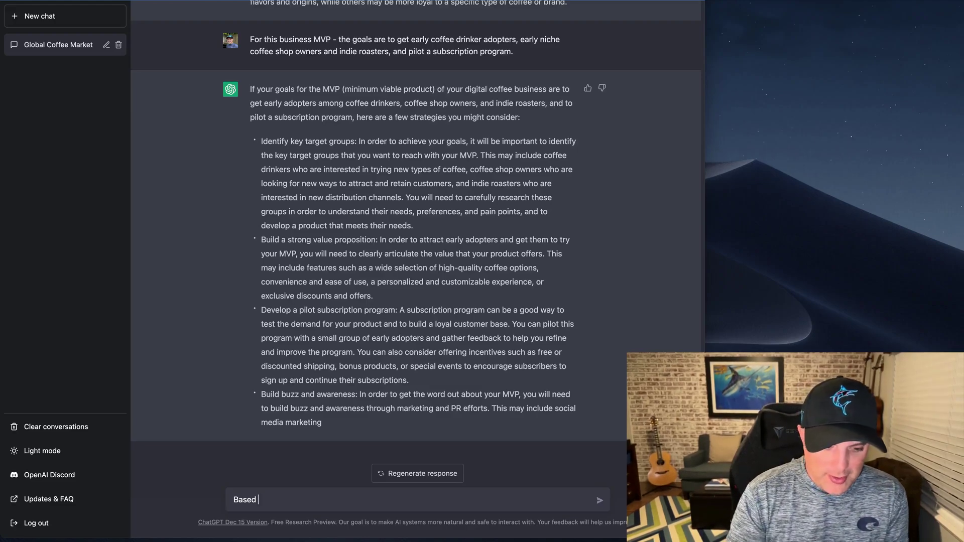
{"action": "type", "text": "on these recommendations, what kind of coffee app would address"}
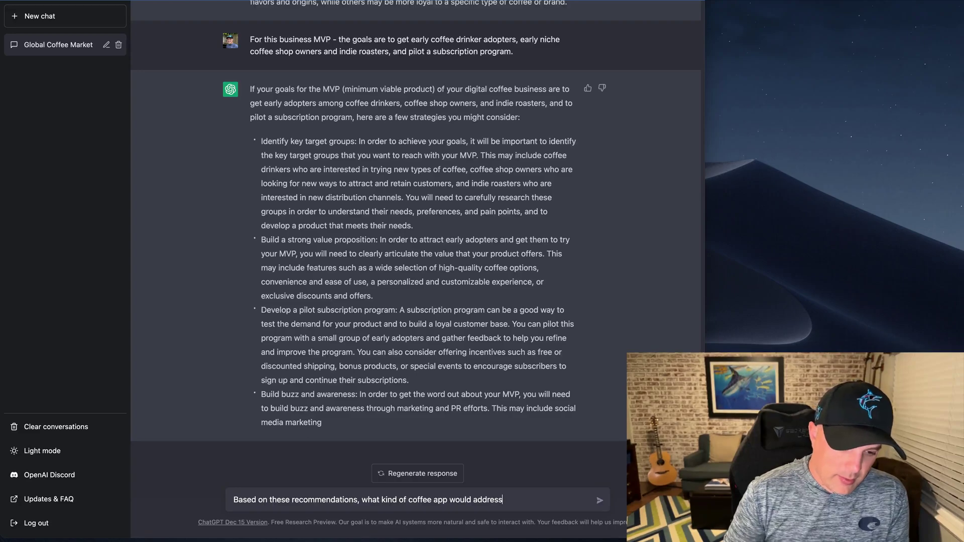
{"action": "key", "text": "super+a"}
{"action": "key", "text": "Left"}
{"action": "key", "text": "alt+Right"}
{"action": "key", "text": "alt+shift+Right"}
{"action": "key", "text": "BackSpace"}
{"action": "key", "text": "shift+super+Right"}
{"action": "key", "text": "Right"}
{"action": "type", "text": "these po"}
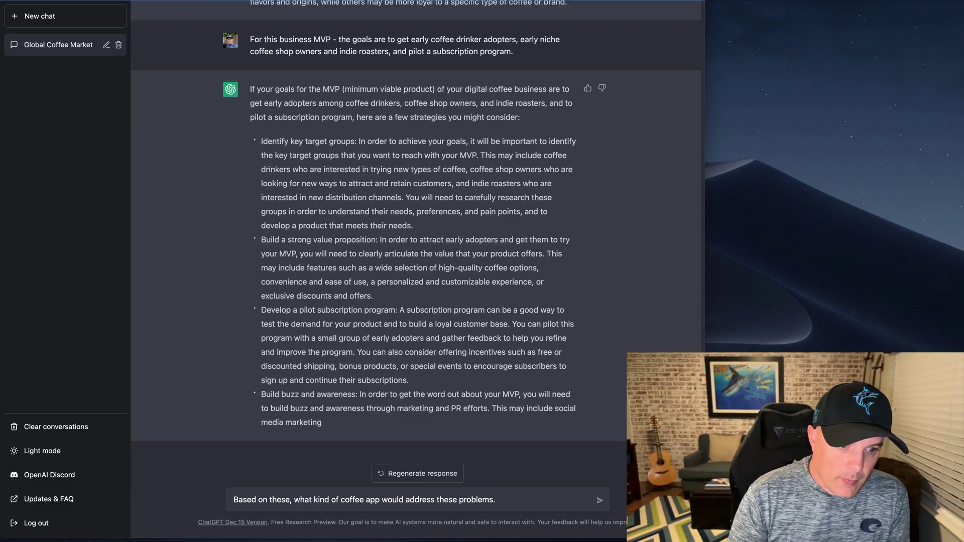
{"action": "key", "text": "Return"}
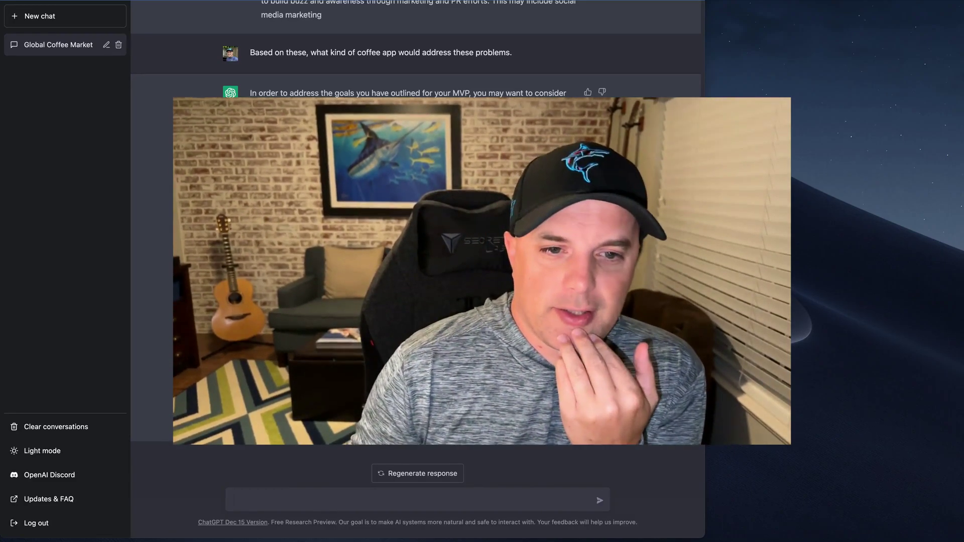
Step: Look back through the conversation's earlier answers on MVP strategies, specific coffee types and customer expectations of coffee shops
{"action": "scroll", "coordinate": [415, 251], "scroll_direction": "up", "scroll_amount": 10}
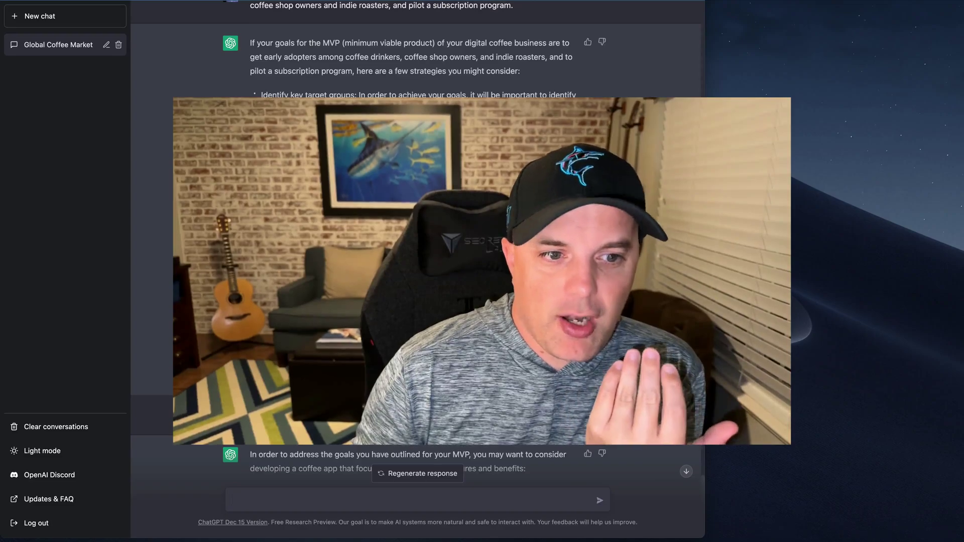
{"action": "scroll", "coordinate": [416, 251], "scroll_direction": "up", "scroll_amount": 15}
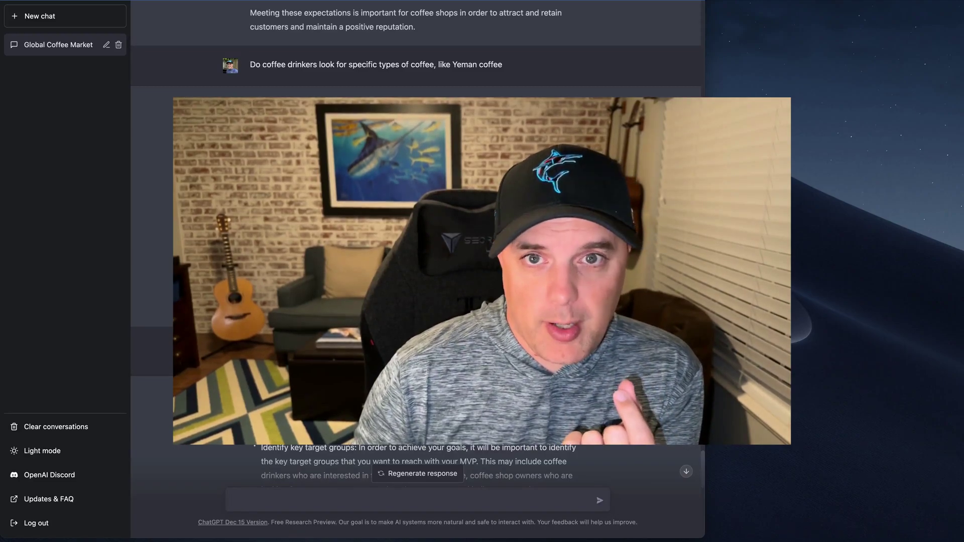
{"action": "scroll", "coordinate": [416, 251], "scroll_direction": "up", "scroll_amount": 10}
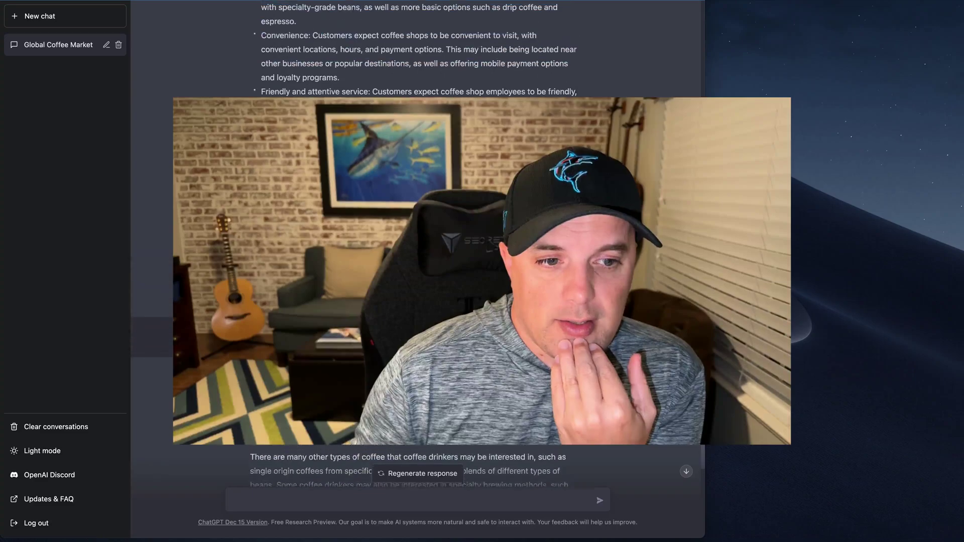
{"action": "scroll", "coordinate": [416, 251], "scroll_direction": "down", "scroll_amount": 15}
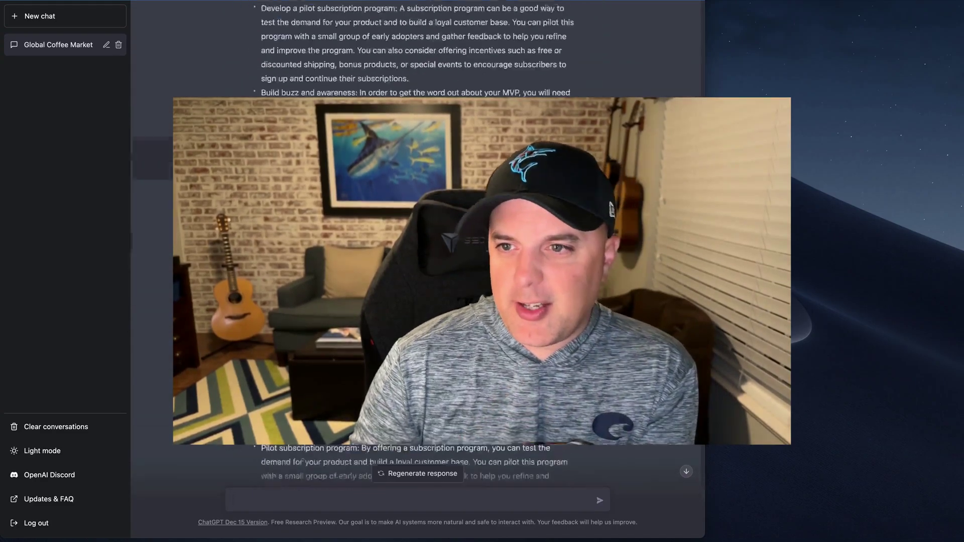